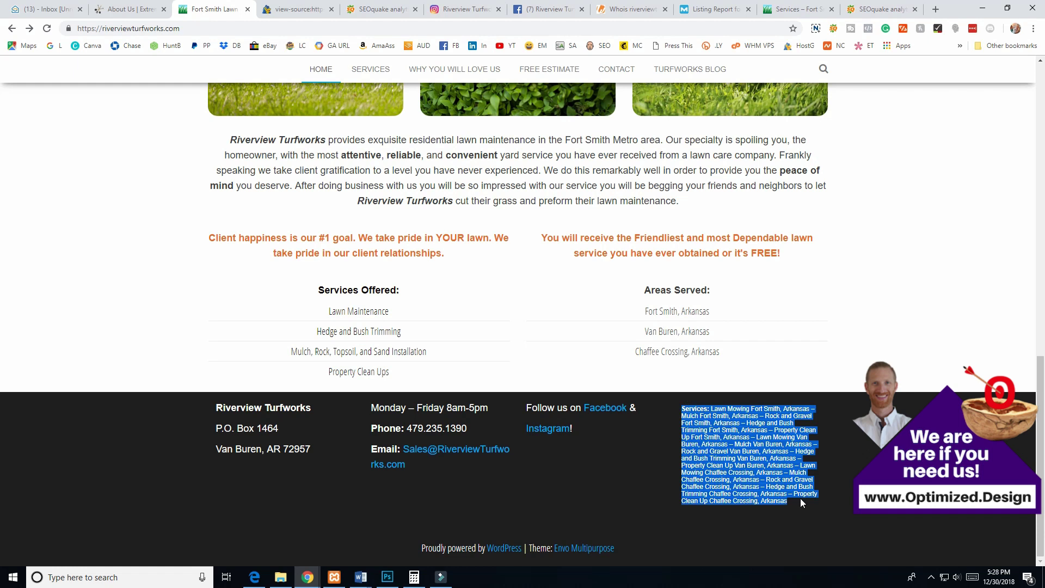
Review the Riverview Turfworks homepage footer, including its small services keyword block and WordPress theme credit line.
left_click(631, 475)
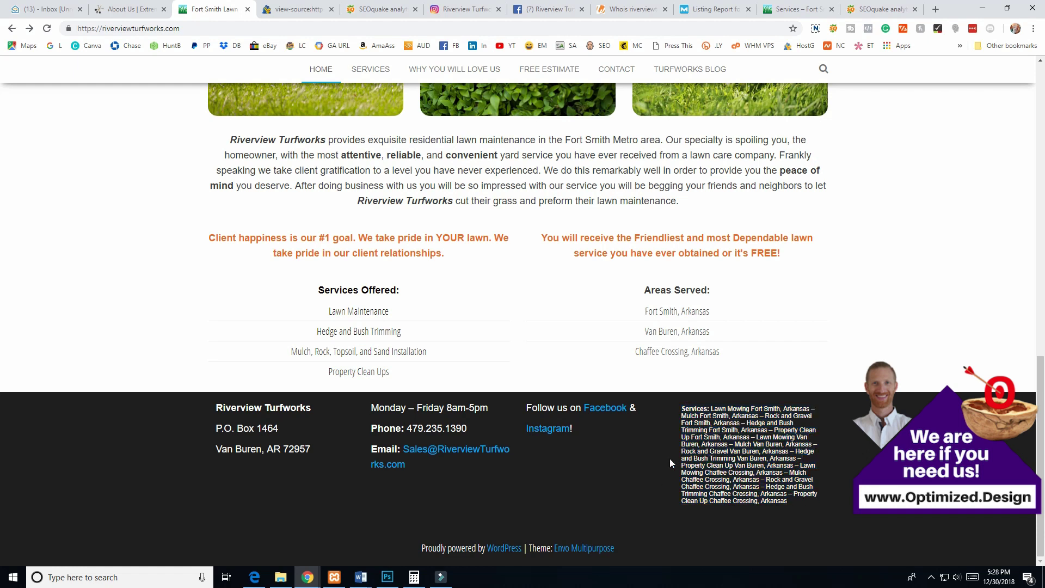
left_click_drag(414, 545, 628, 549)
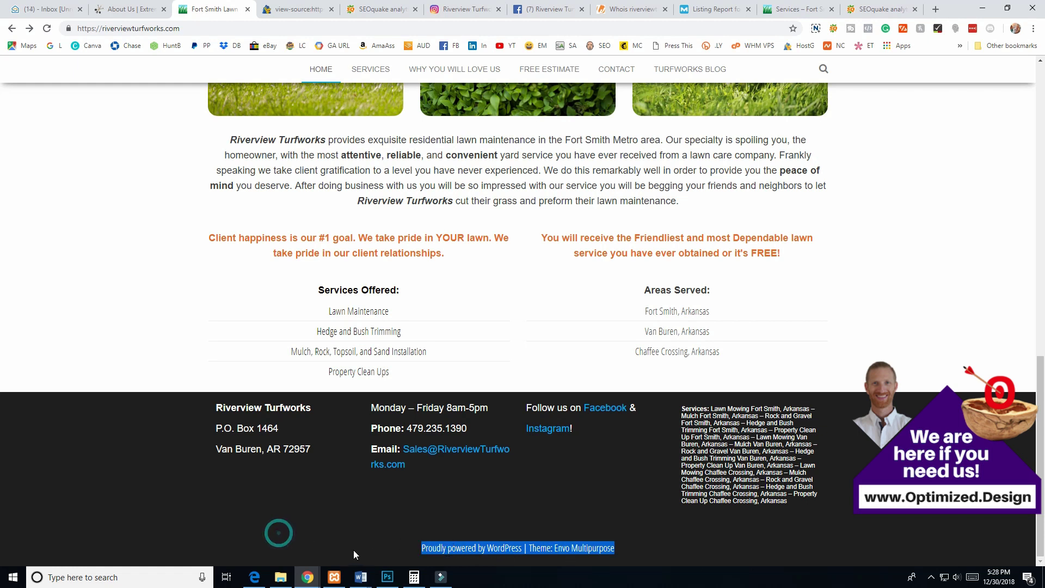
left_click(390, 545)
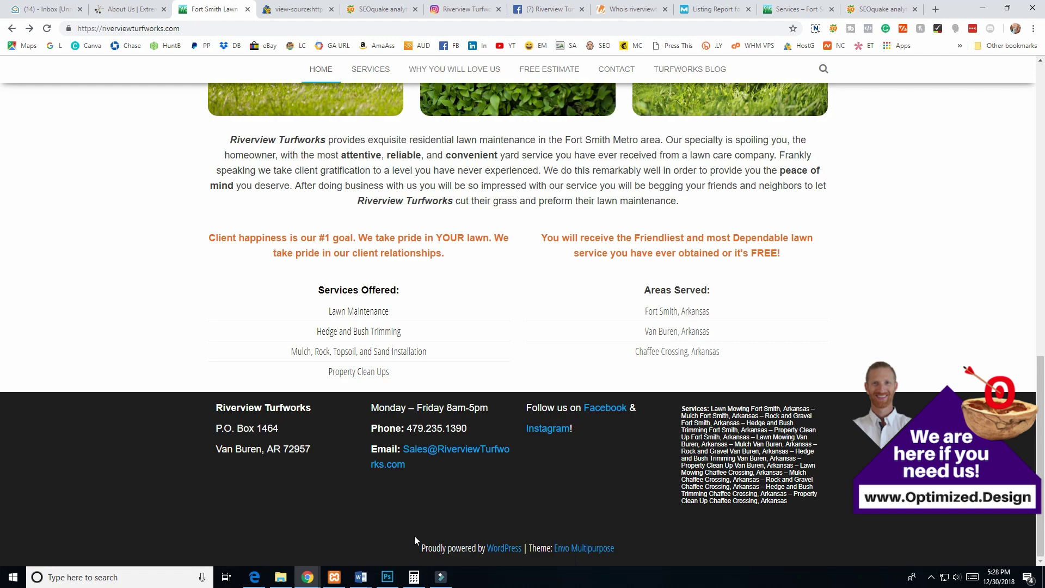
scroll(414, 536, "up", 20)
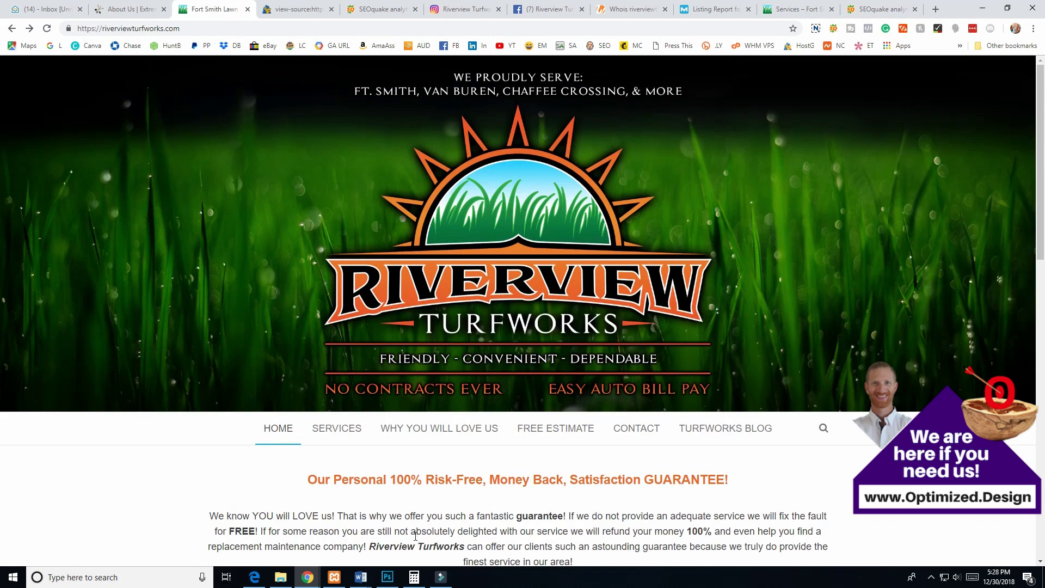
scroll(415, 536, "down", 20)
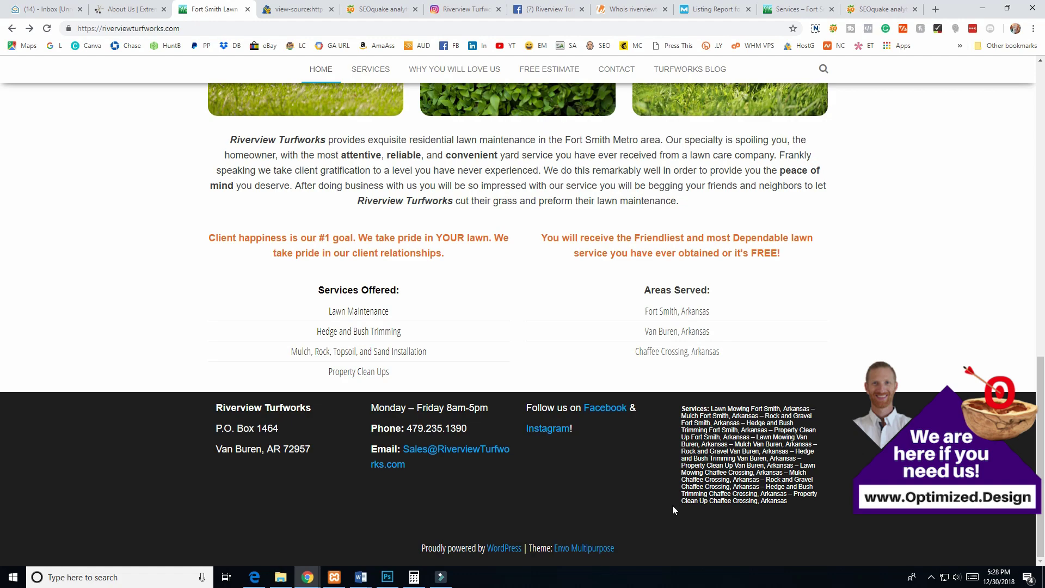
scroll(515, 520, "up", 13)
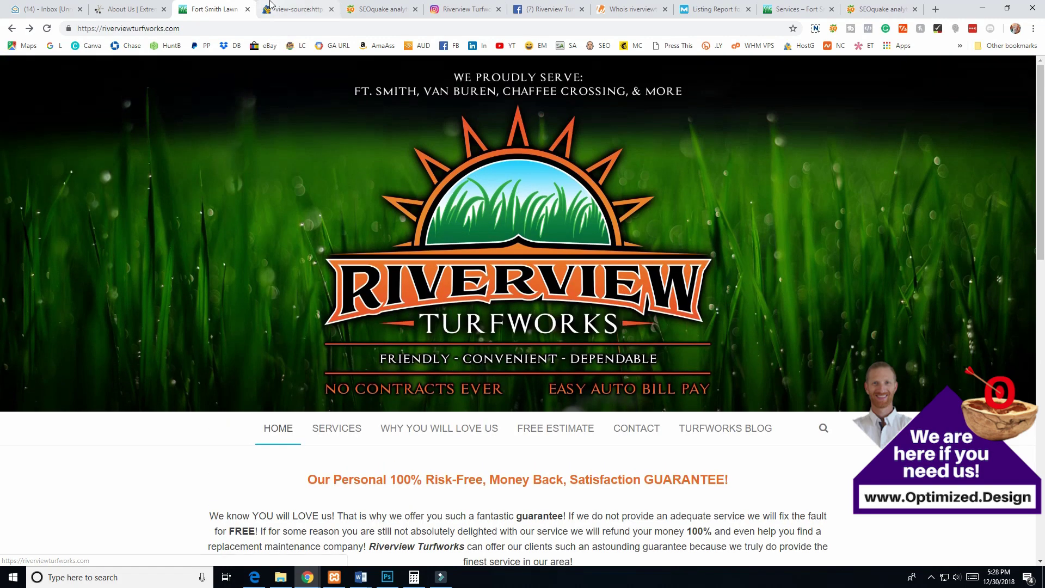
Review the URL, title and meta description results in the SEOquake page audit for riverviewturfworks.com.
left_click(377, 8)
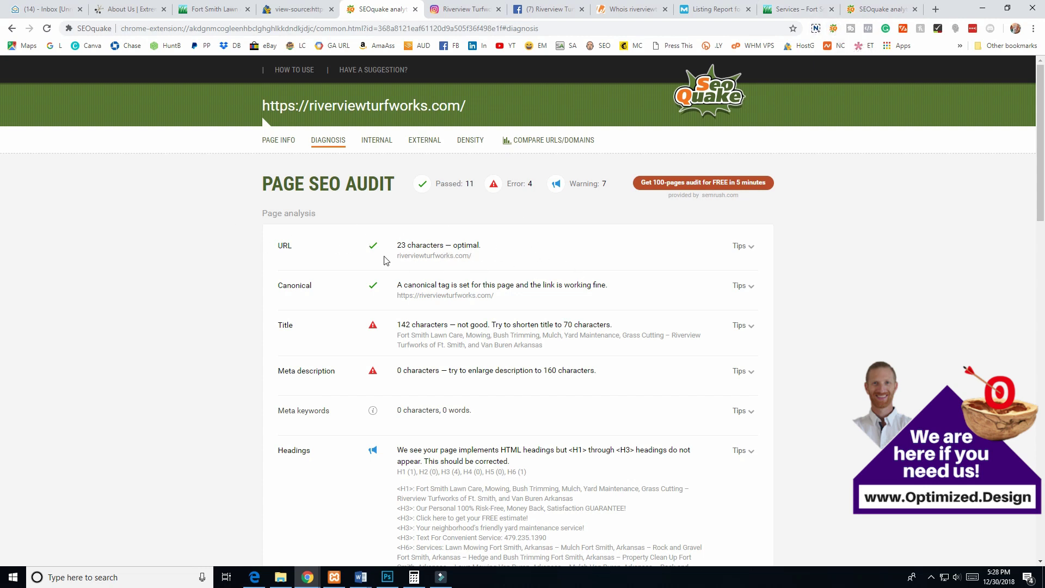
left_click_drag(395, 256, 521, 255)
left_click(497, 265)
scroll(359, 360, "down", 2)
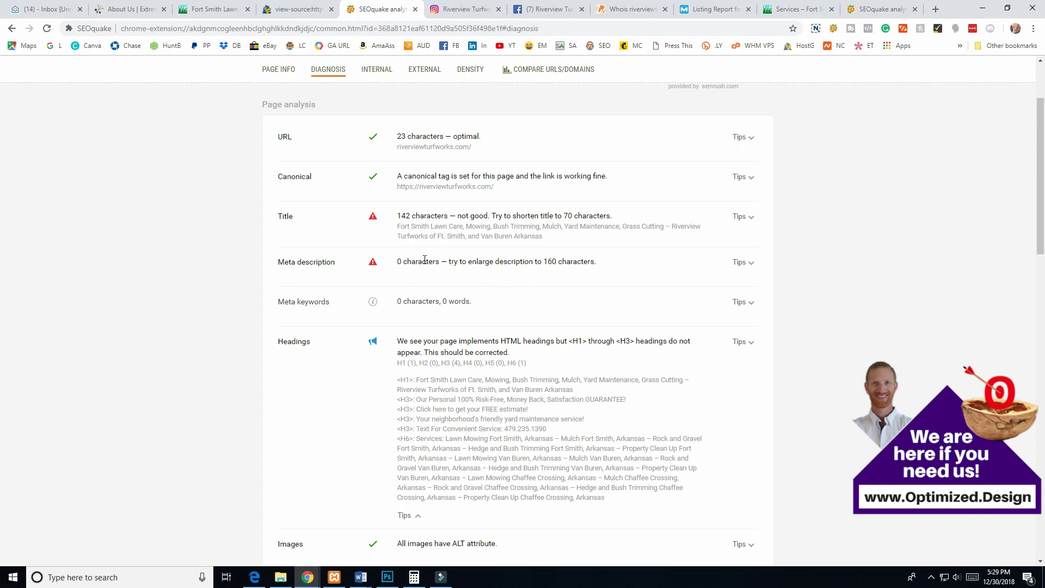
left_click_drag(397, 226, 581, 250)
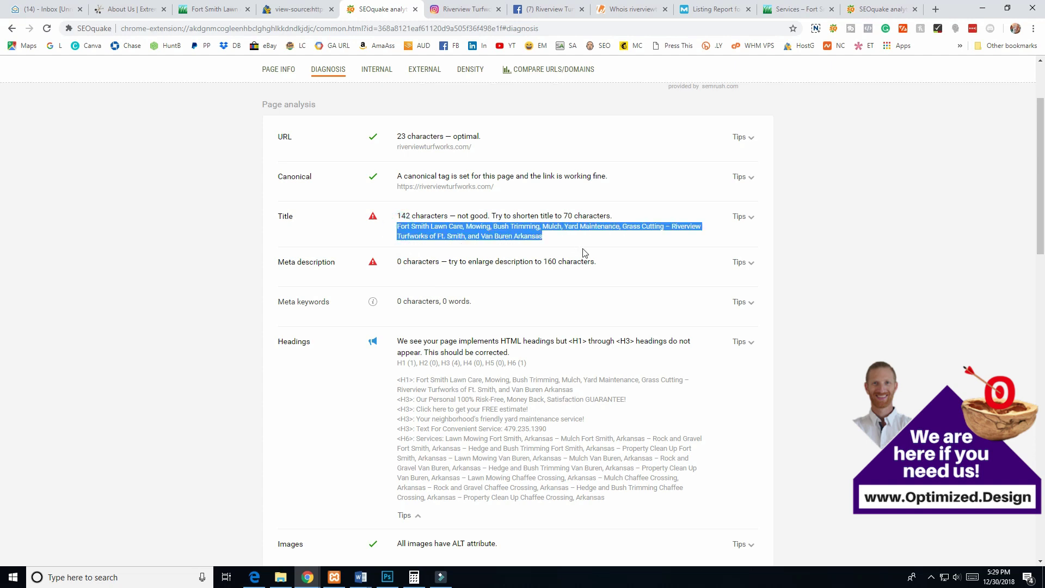
left_click(293, 216)
left_click_drag(282, 262, 329, 264)
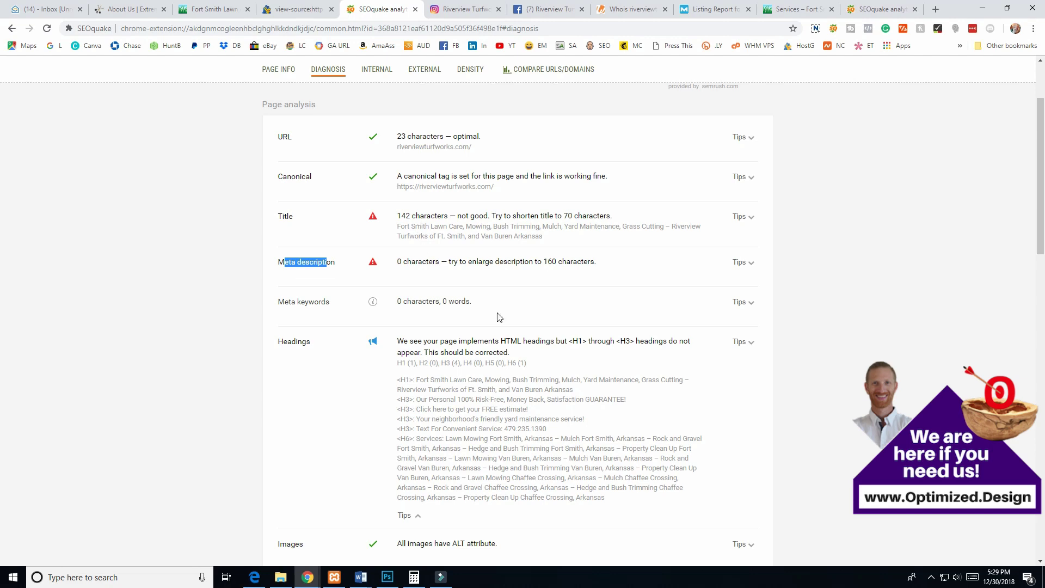
Compare the H6 services text in the audit's headings with the services block in the homepage footer.
scroll(611, 359, "down", 2)
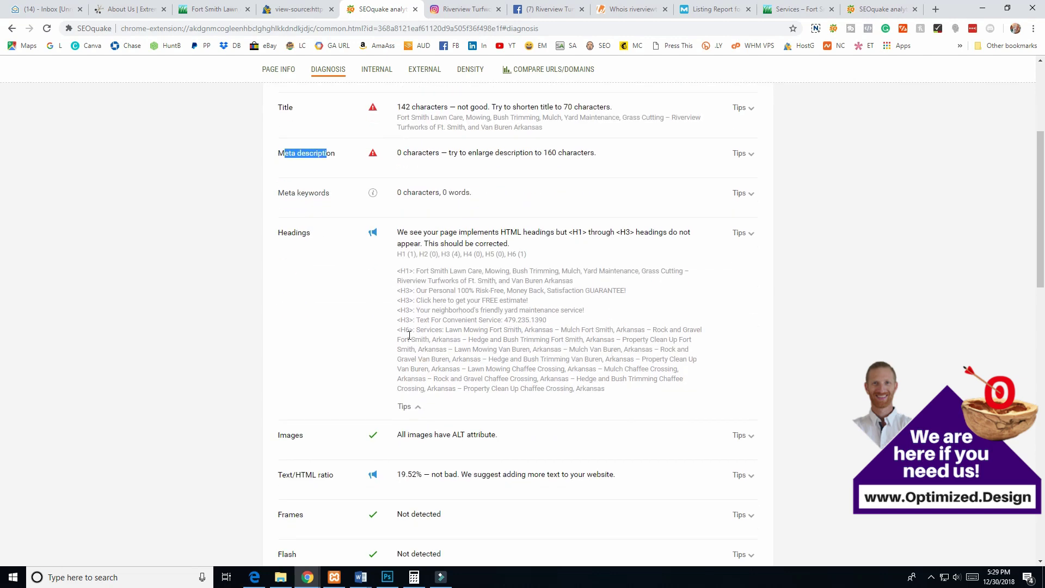
left_click_drag(415, 330, 611, 389)
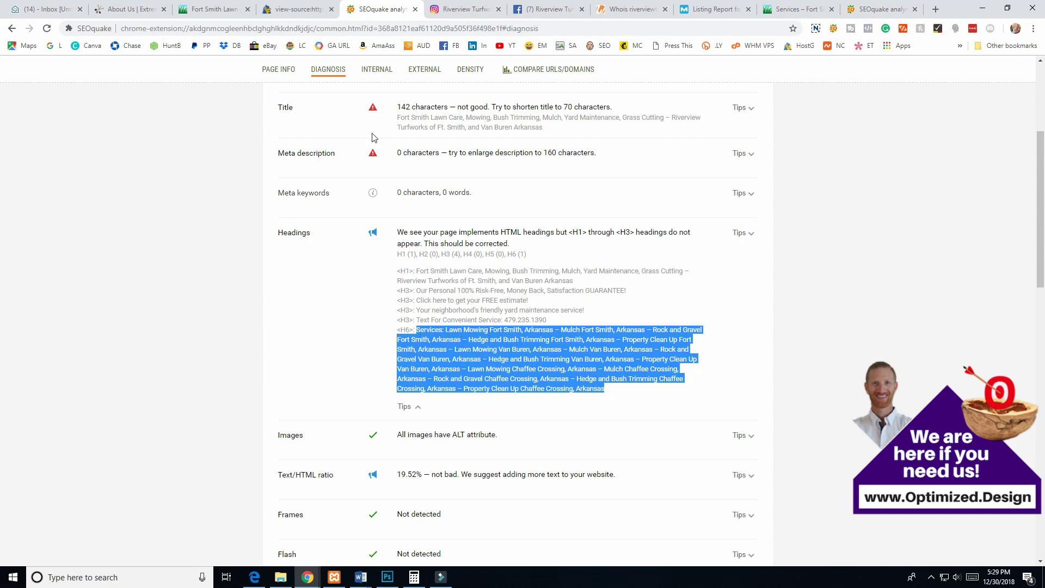
left_click(213, 10)
scroll(681, 459, "down", 15)
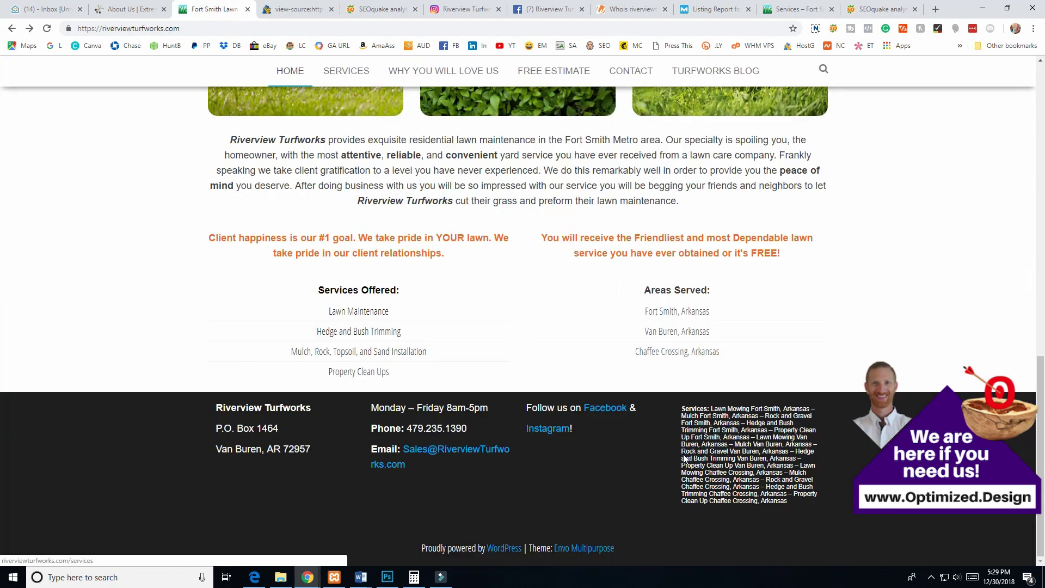
left_click_drag(754, 408, 788, 502)
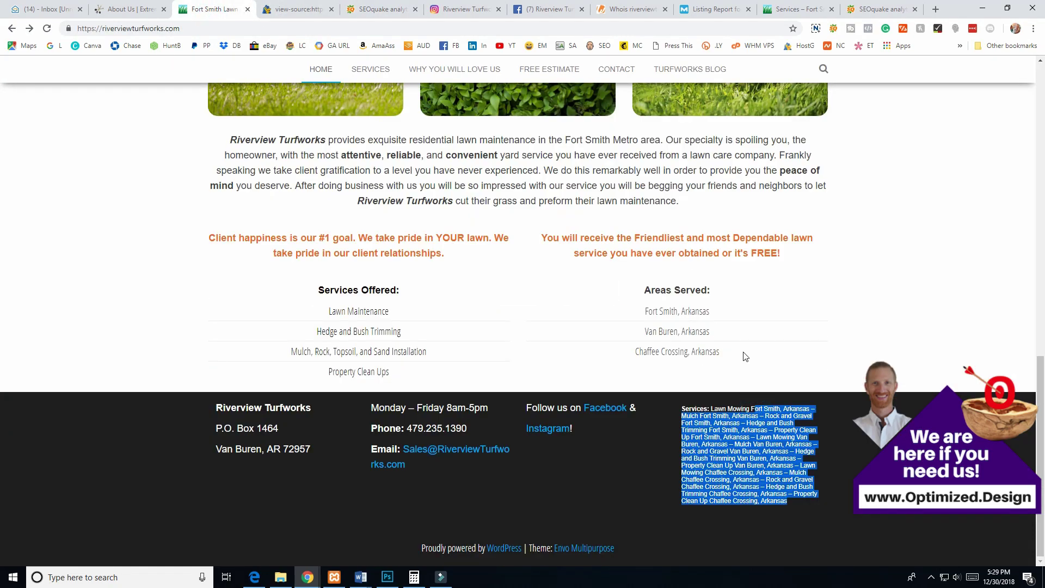
Examine the heading counts and the H1 and H3 texts in the SEOquake audit's Headings section.
left_click(365, 7)
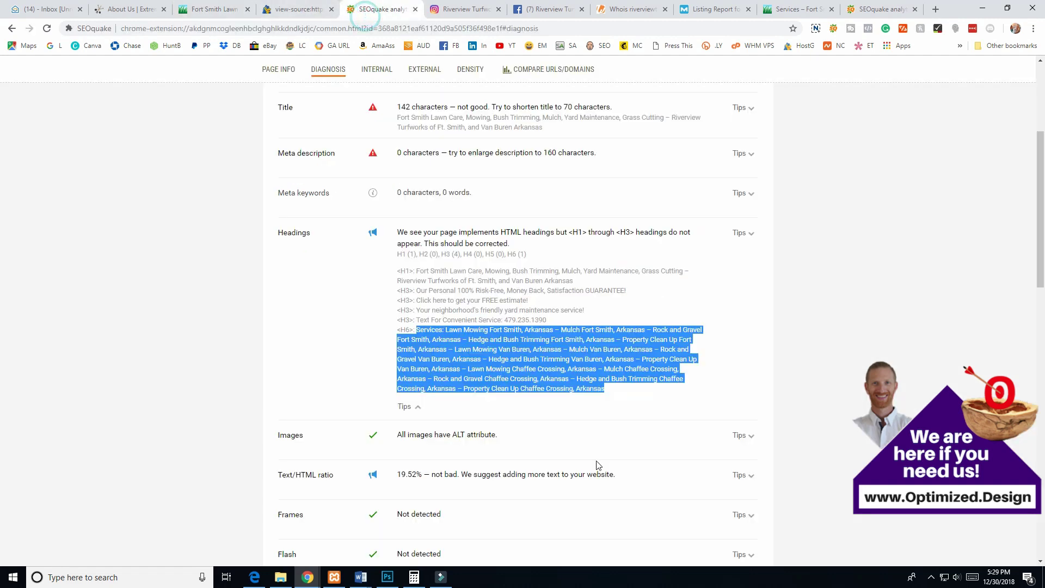
left_click(409, 330)
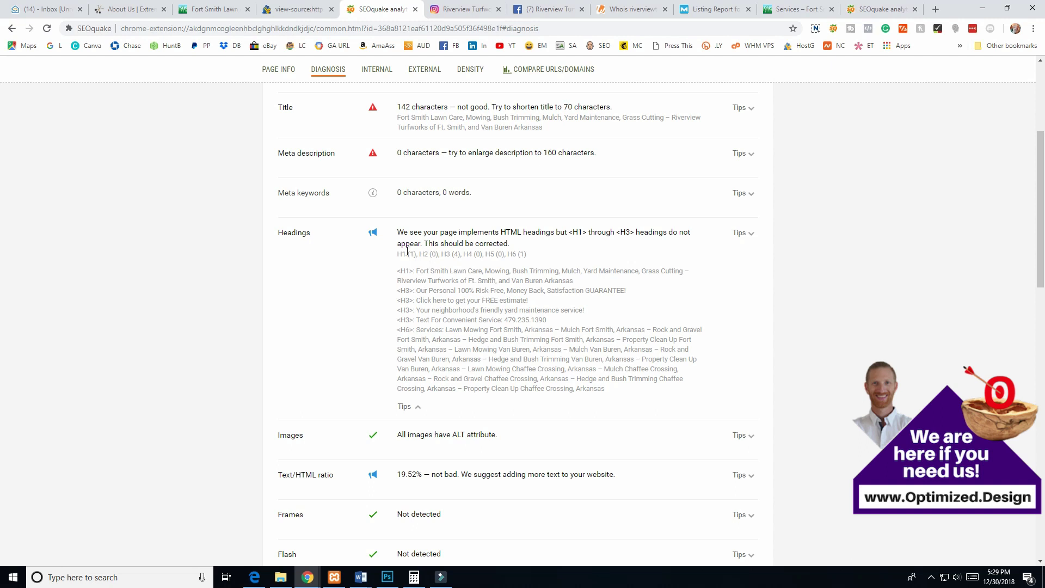
left_click_drag(408, 253, 560, 257)
left_click_drag(417, 271, 578, 282)
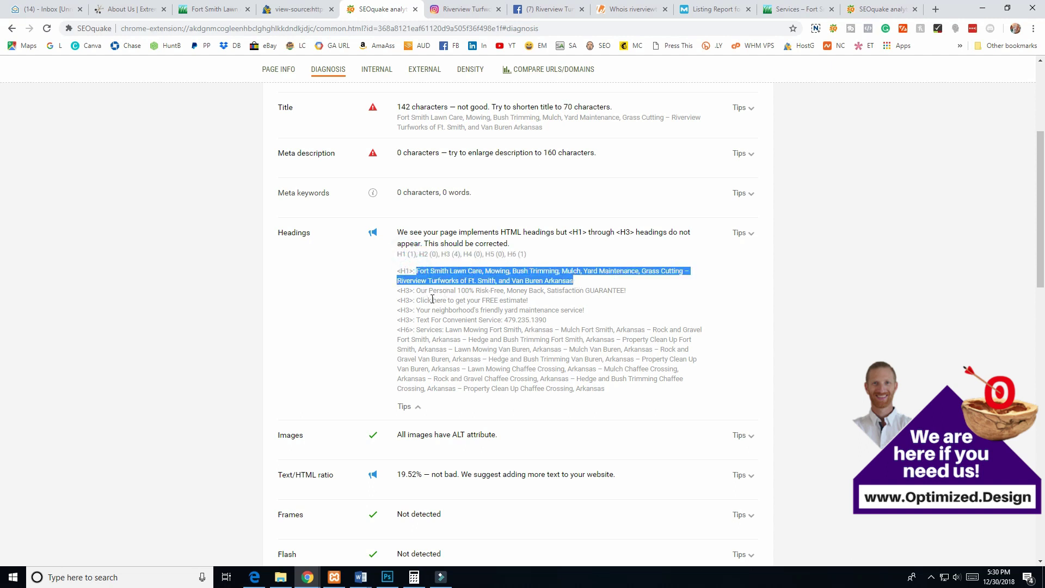
left_click(482, 273)
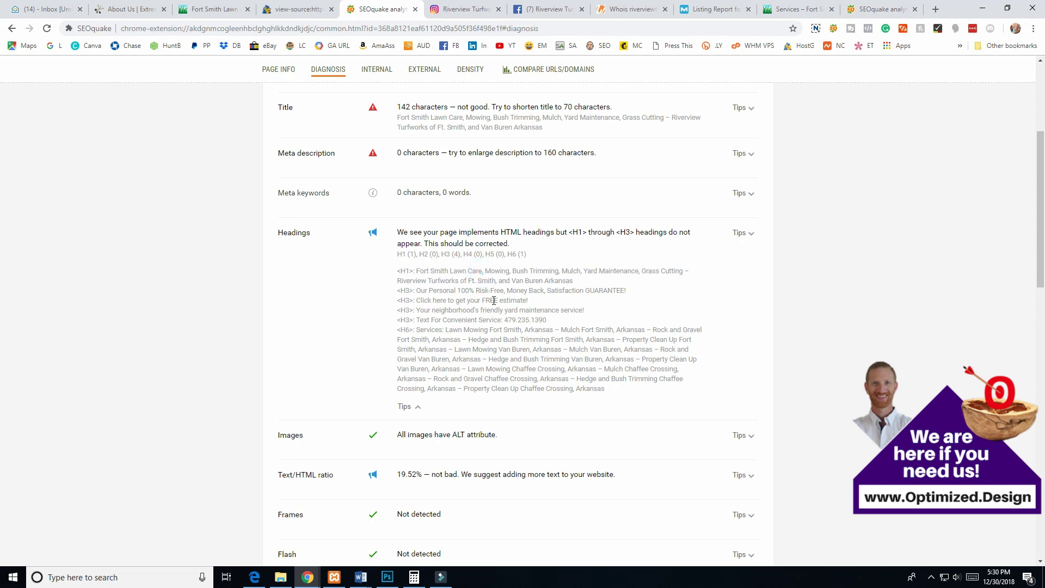
left_click_drag(416, 290, 439, 319)
double_click(407, 290)
double_click(409, 270)
Check the image ALT attribute result in the SEOquake audit.
scroll(544, 261, "down", 3)
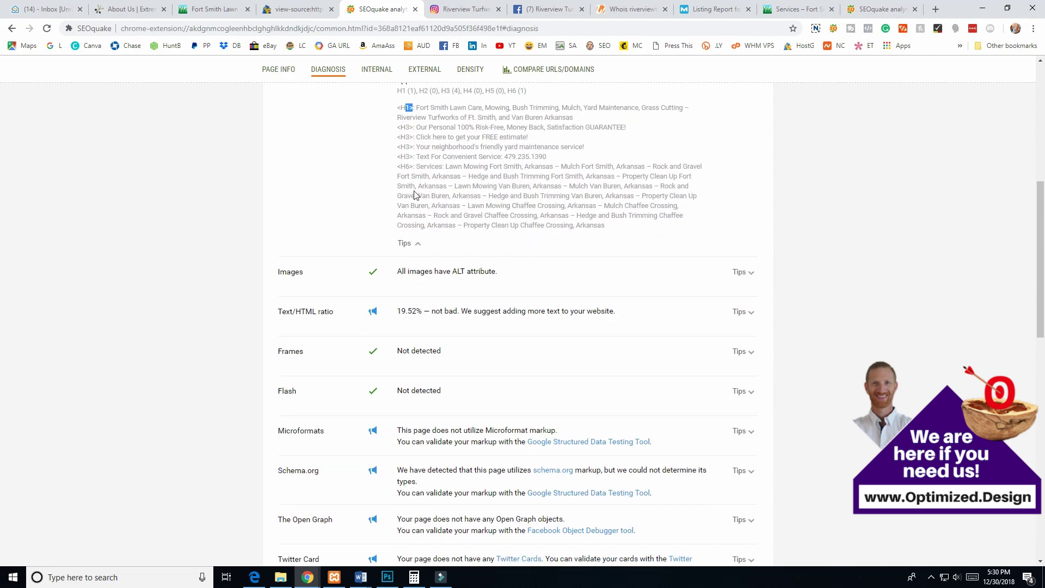
scroll(469, 203, "up", 1)
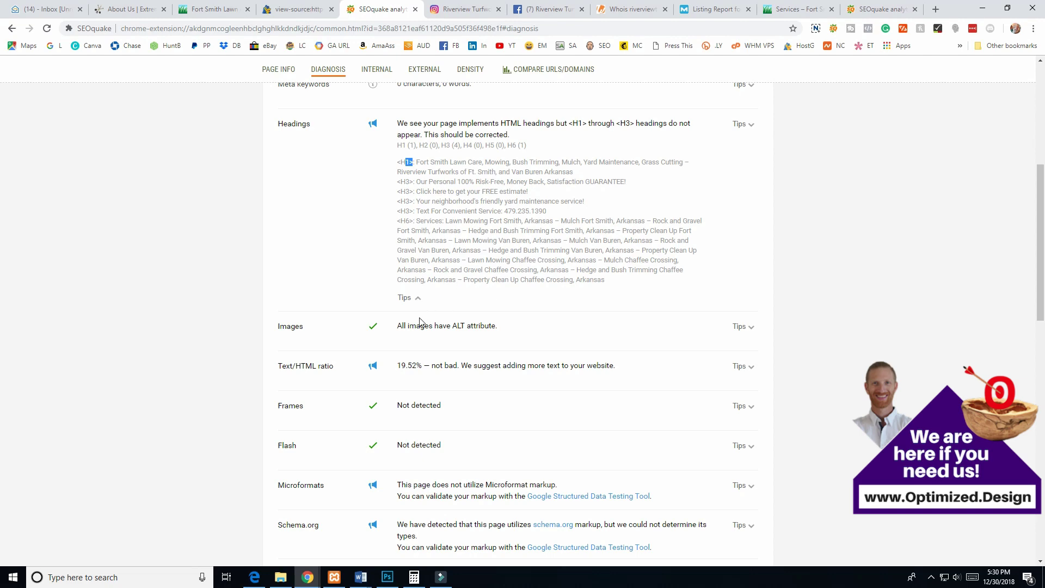
scroll(420, 321, "down", 2)
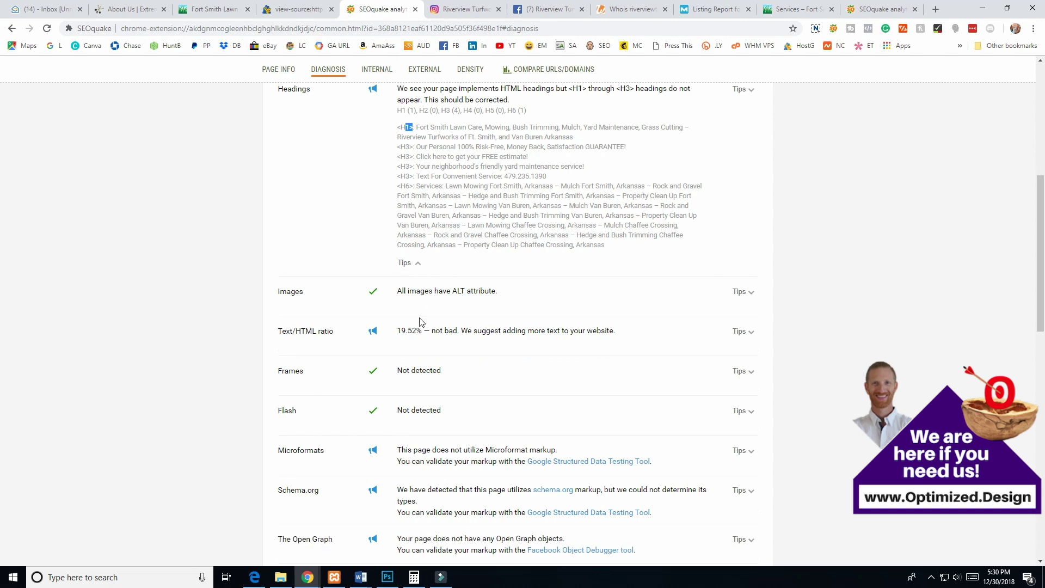
left_click_drag(396, 217, 496, 216)
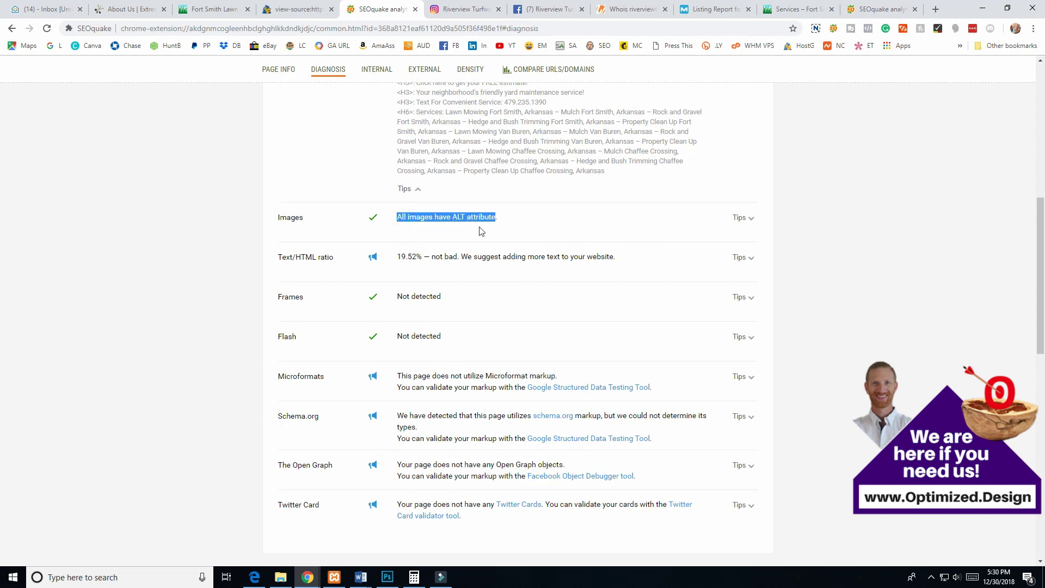
View the homepage images, then find "alt=" in the homepage source and inspect the header logo's alt text.
left_click(299, 9)
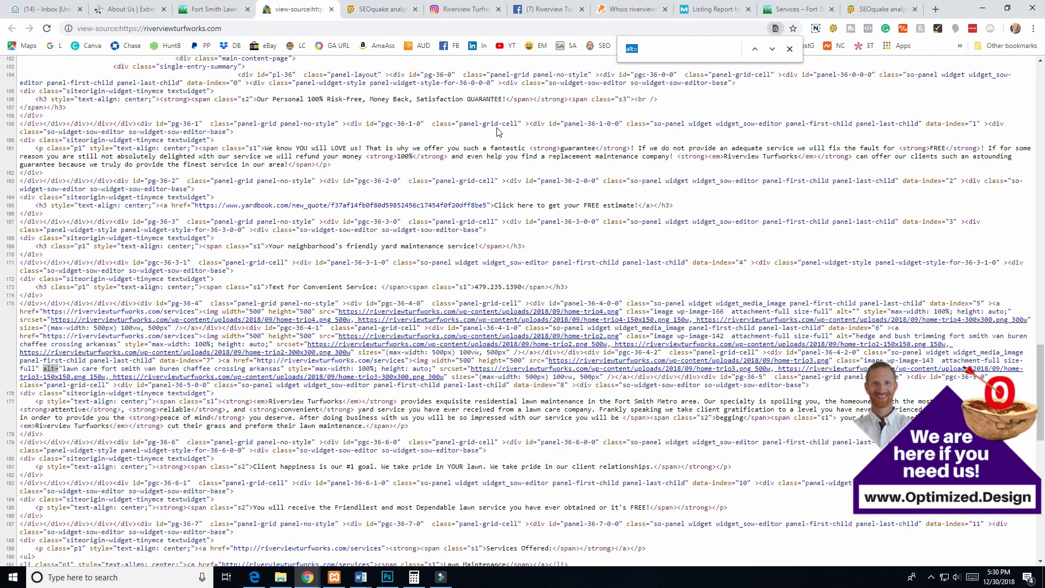
left_click(216, 12)
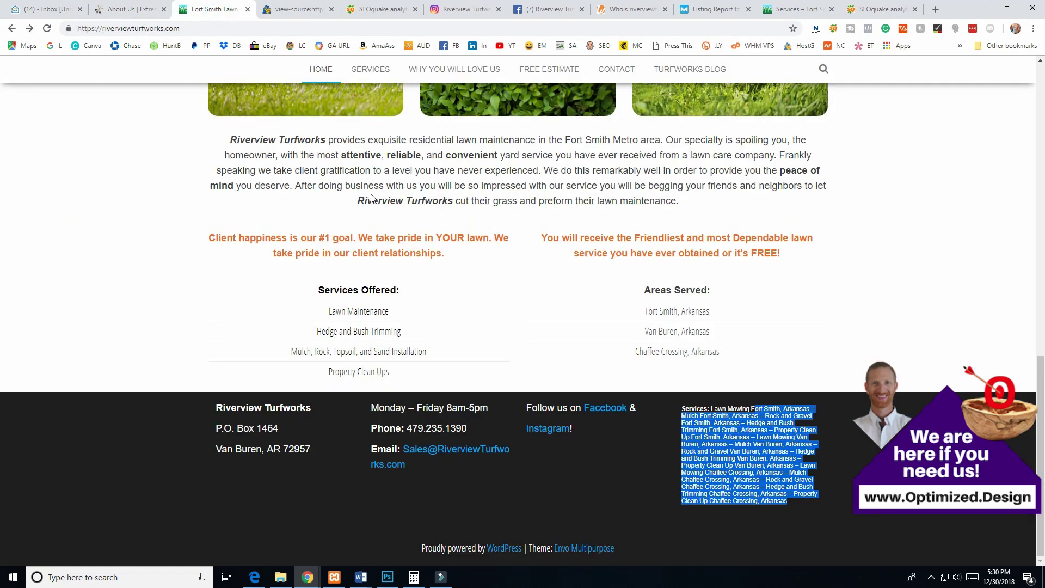
scroll(297, 160, "up", 8)
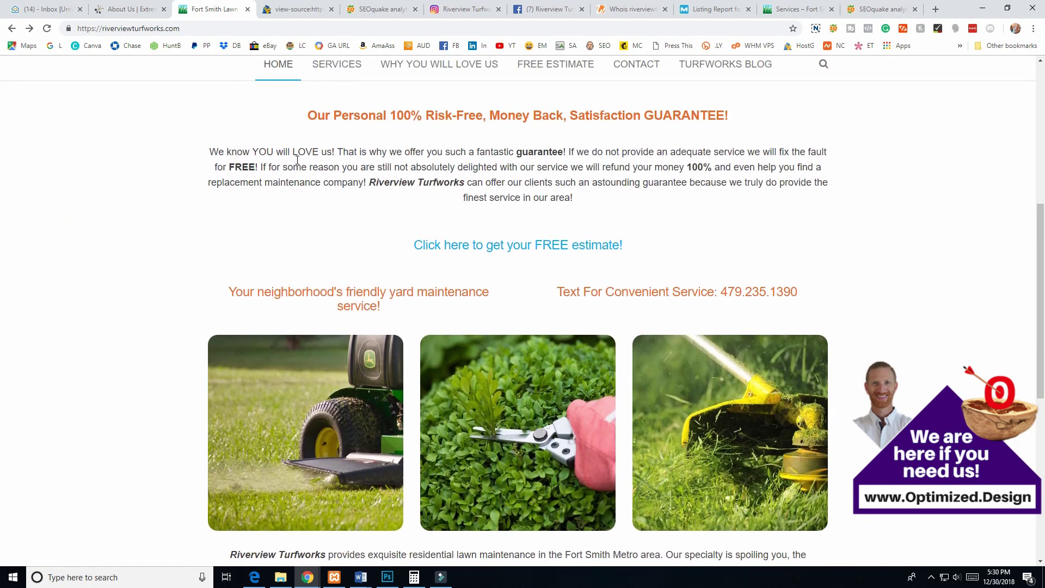
left_click(279, 11)
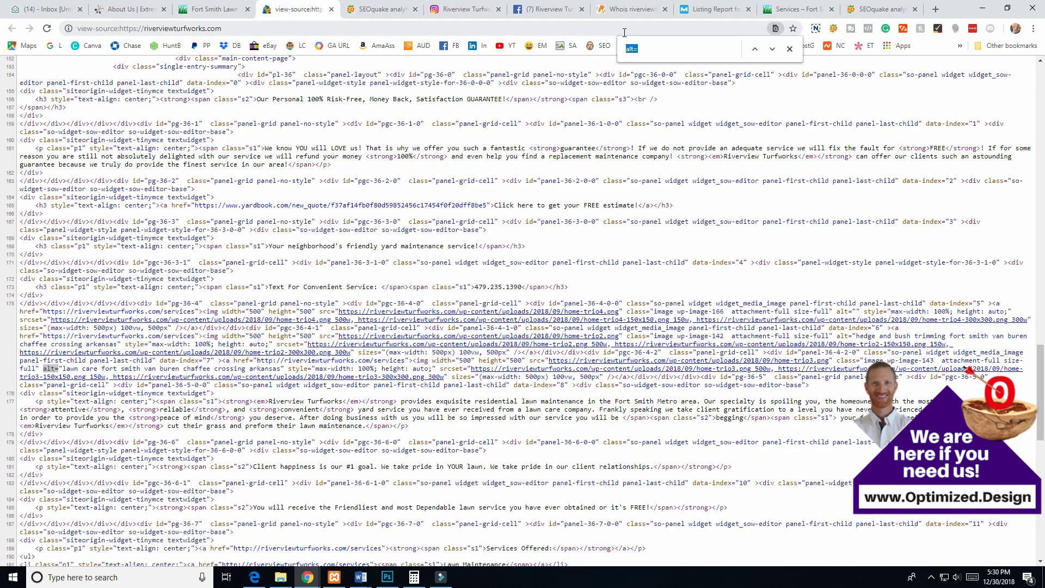
left_click(661, 47)
left_click(624, 50)
left_click(772, 49)
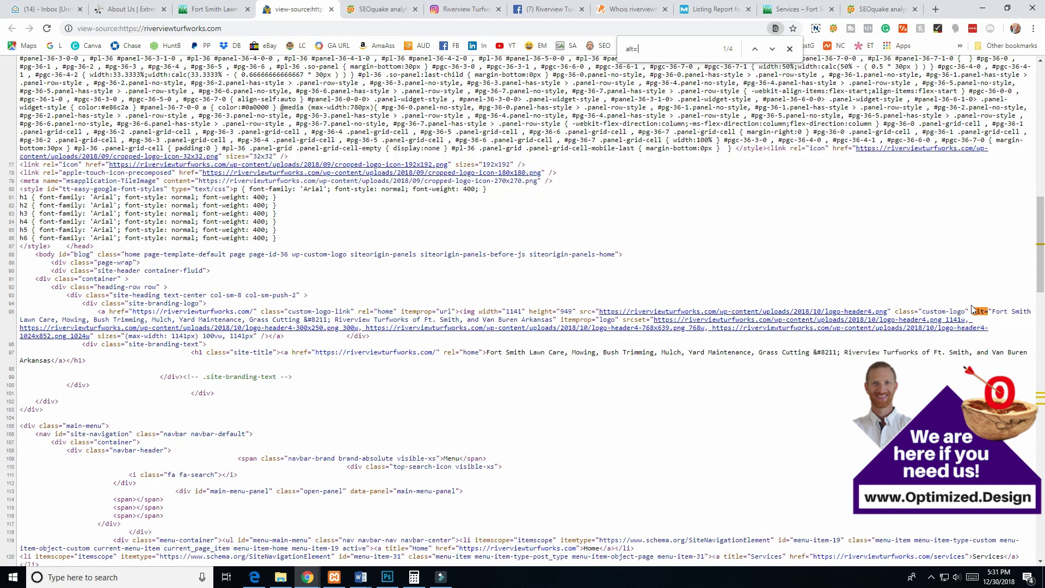
left_click_drag(995, 311, 553, 321)
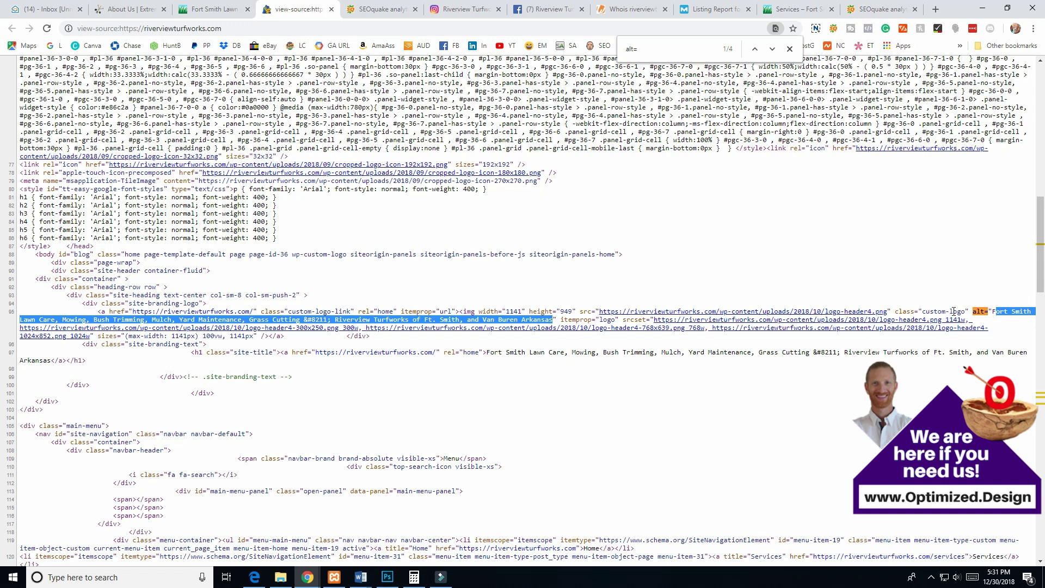
Go to the next "alt=" match and inspect the alt texts of the three homepage service images.
left_click(772, 49)
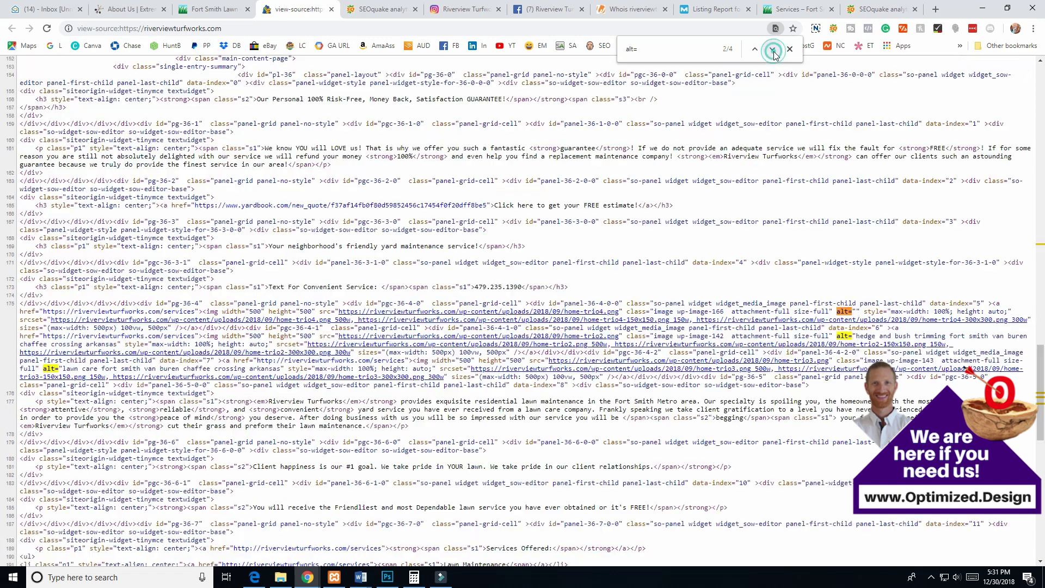
double_click(853, 311)
left_click_drag(857, 336, 151, 348)
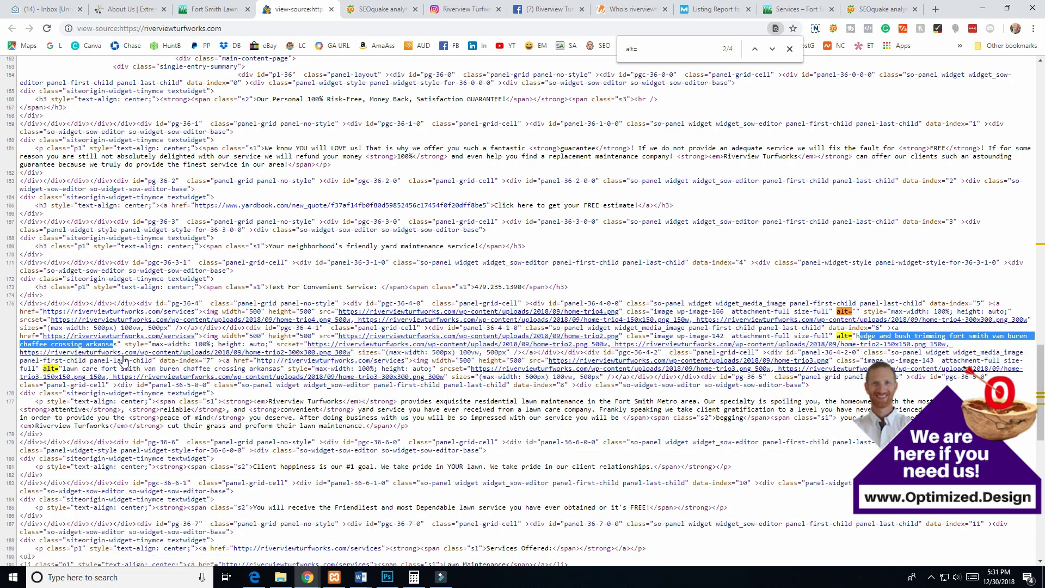
left_click_drag(59, 369, 279, 370)
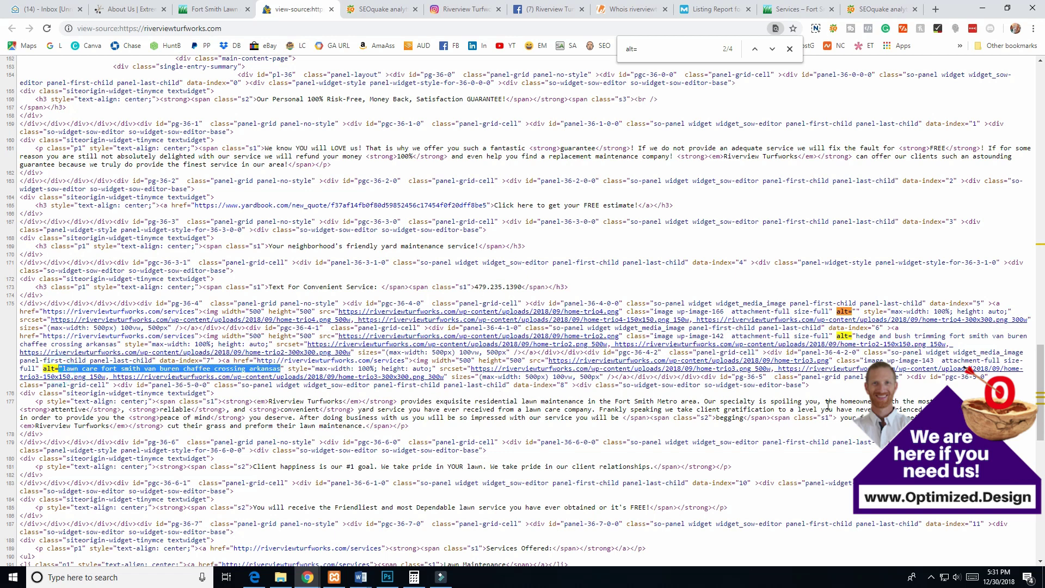
left_click_drag(101, 369, 281, 369)
left_click_drag(64, 370, 279, 370)
Review the Microformats and Schema.org results in the SEOquake audit.
left_click(384, 10)
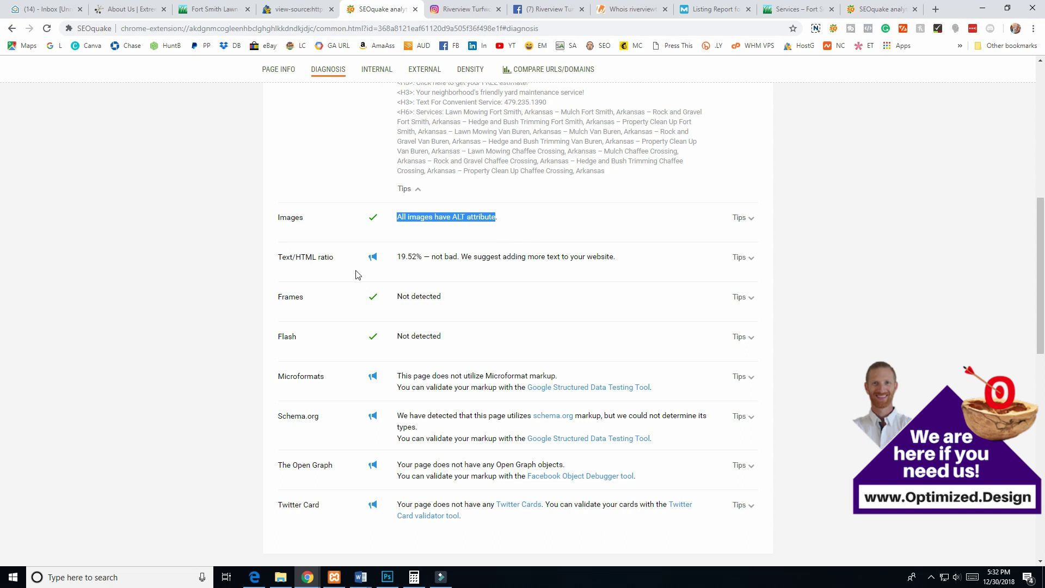
scroll(460, 311, "down", 1)
left_click(292, 320)
left_click_drag(272, 320, 385, 330)
left_click(292, 317)
left_click_drag(278, 320, 337, 368)
left_click(294, 350)
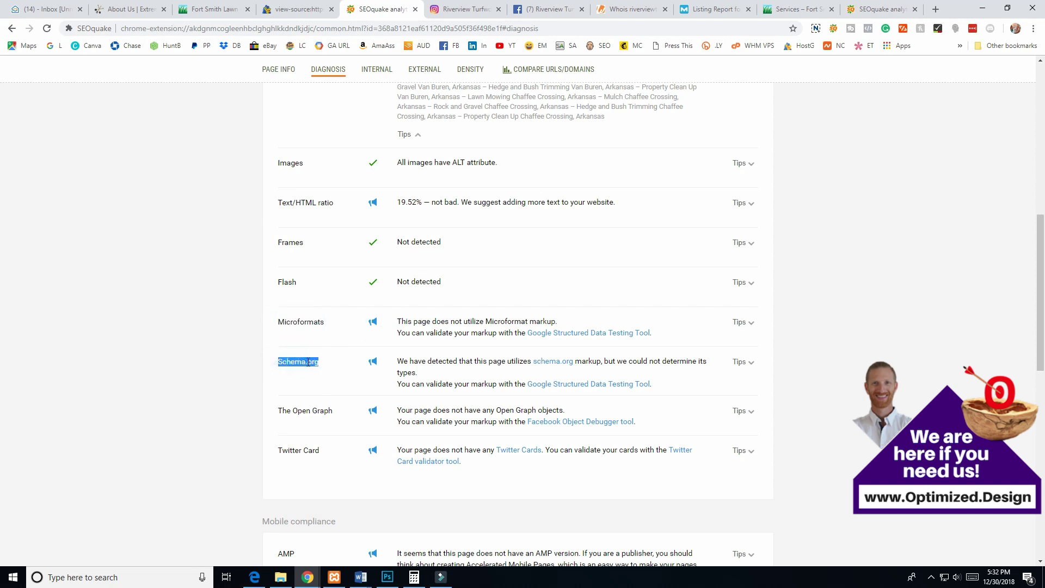
Review the audit's Open Graph and Twitter Card results and the AMP entry under Mobile compliance.
scroll(555, 365, "down", 1)
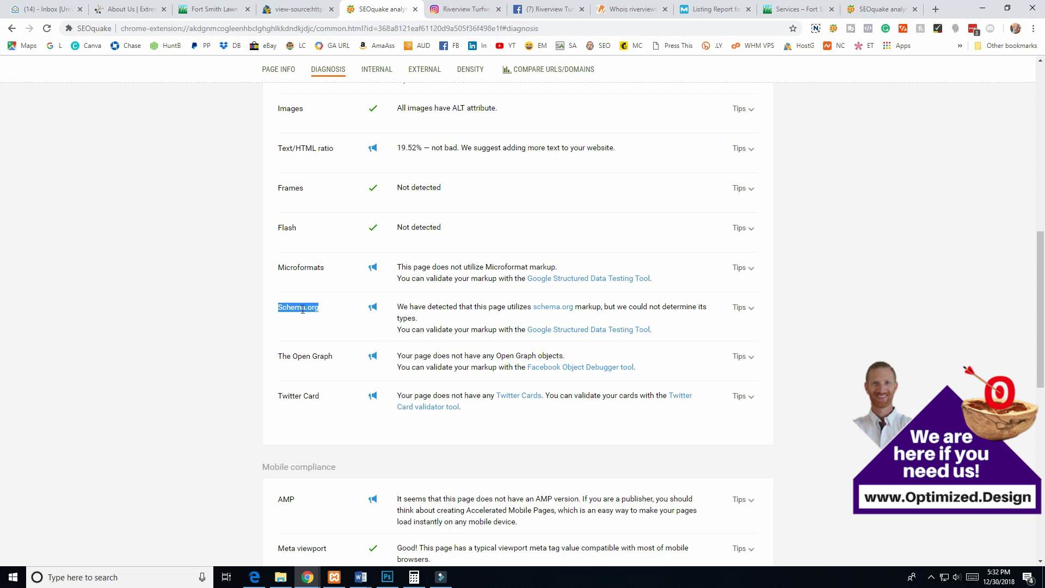
left_click_drag(278, 356, 320, 399)
left_click(299, 356)
left_click(286, 396)
scroll(357, 401, "down", 6)
left_click_drag(273, 177, 303, 180)
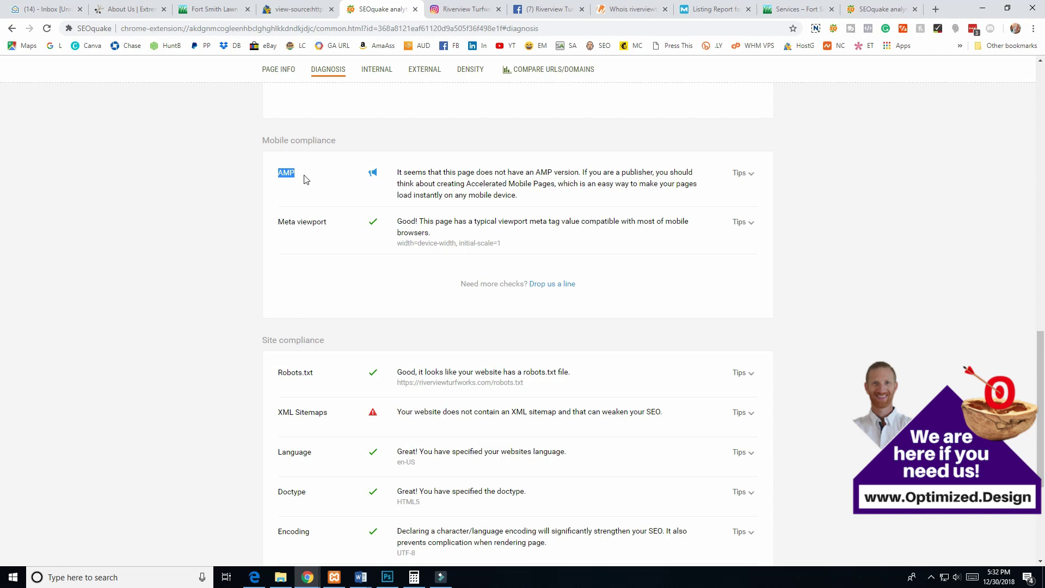
Review the Robots.txt and XML Sitemaps results under Site compliance in the SEOquake audit.
scroll(304, 179, "down", 2)
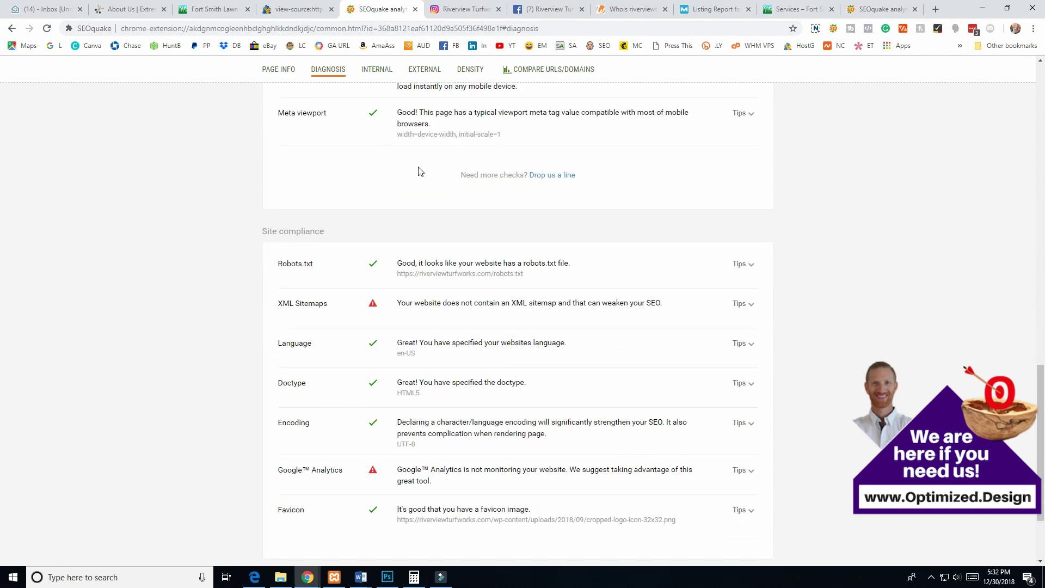
scroll(420, 171, "down", 2)
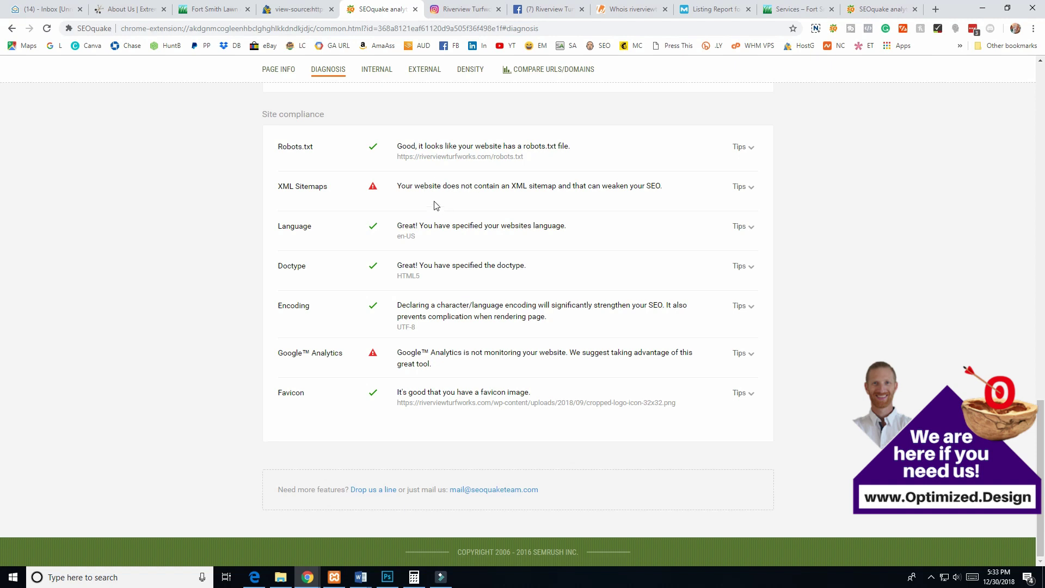
left_click_drag(398, 143, 581, 154)
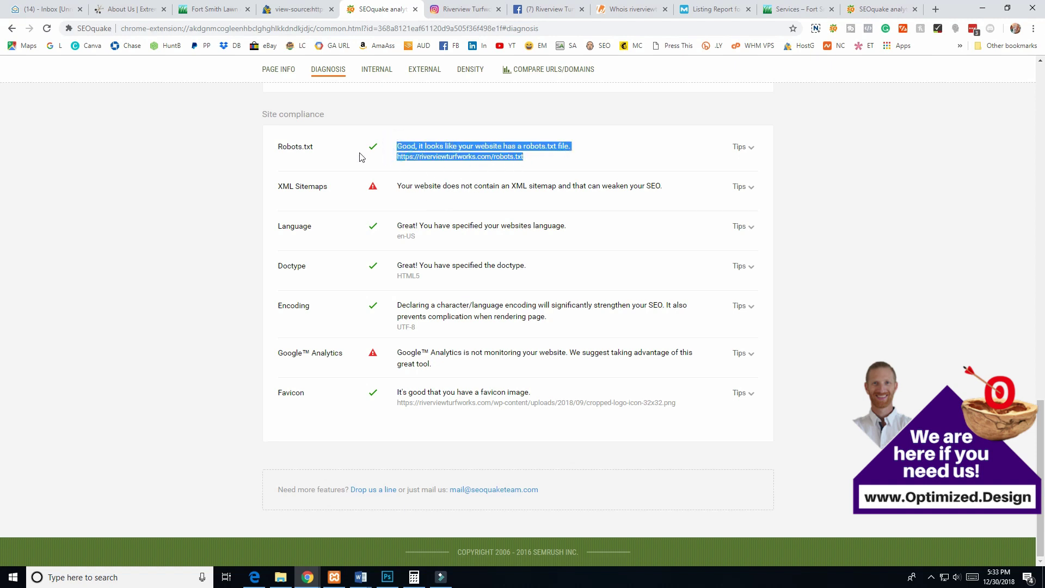
left_click_drag(395, 185, 641, 199)
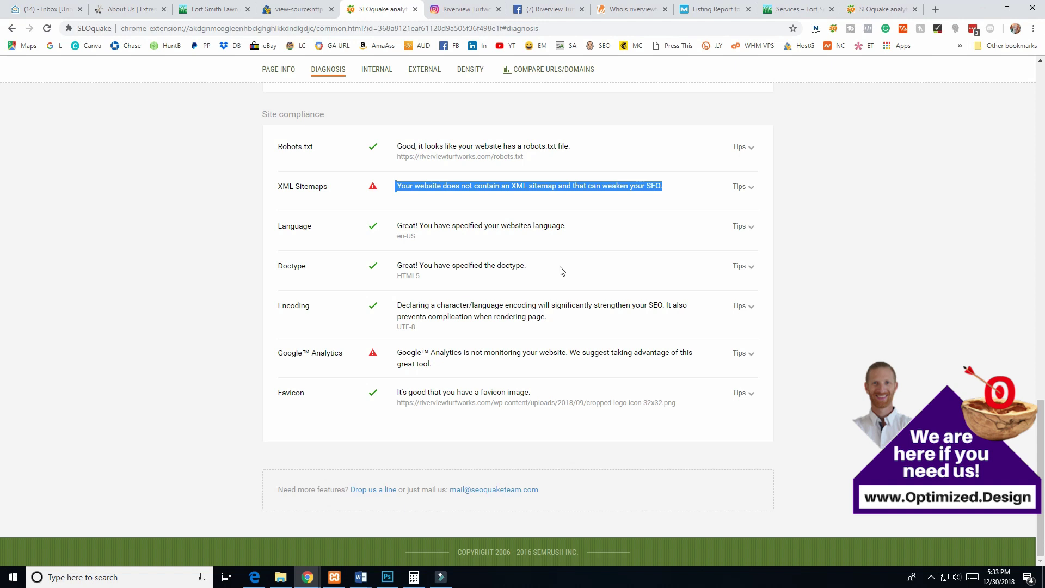
left_click_drag(428, 186, 612, 186)
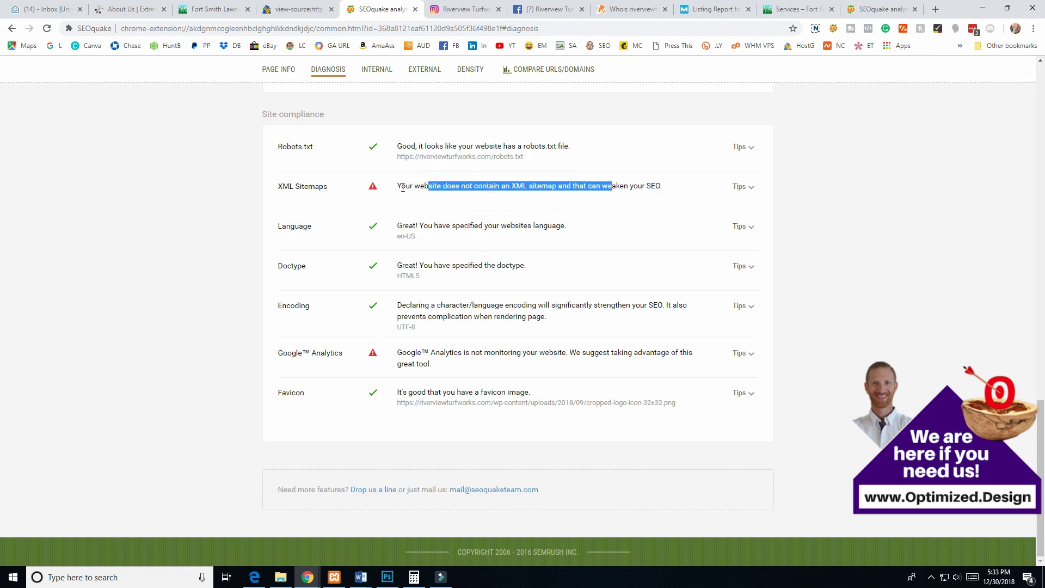
left_click_drag(401, 186, 409, 187)
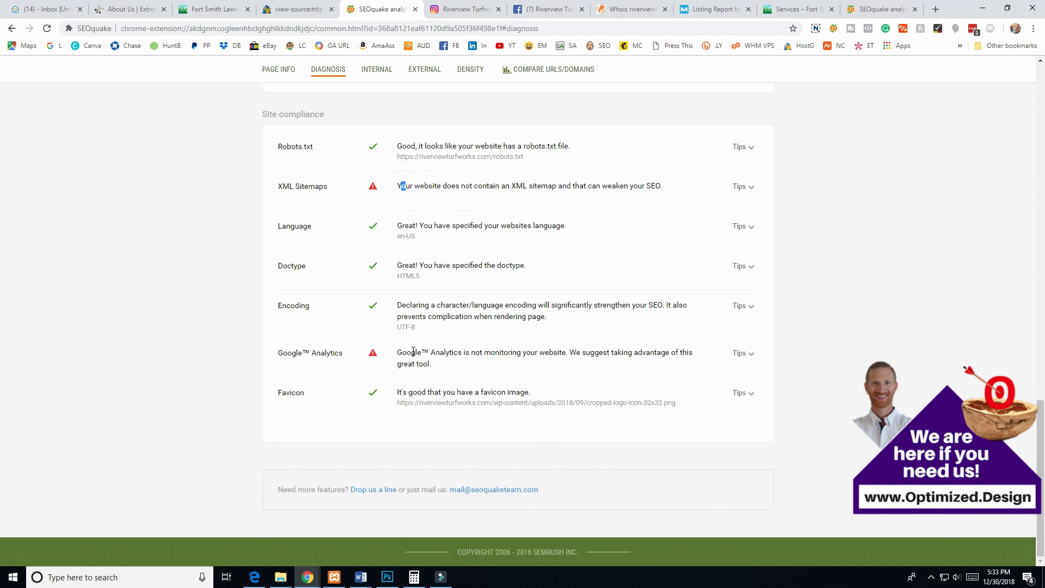
Review the Google Analytics result under Site compliance.
left_click(279, 361)
left_click_drag(397, 352, 457, 357)
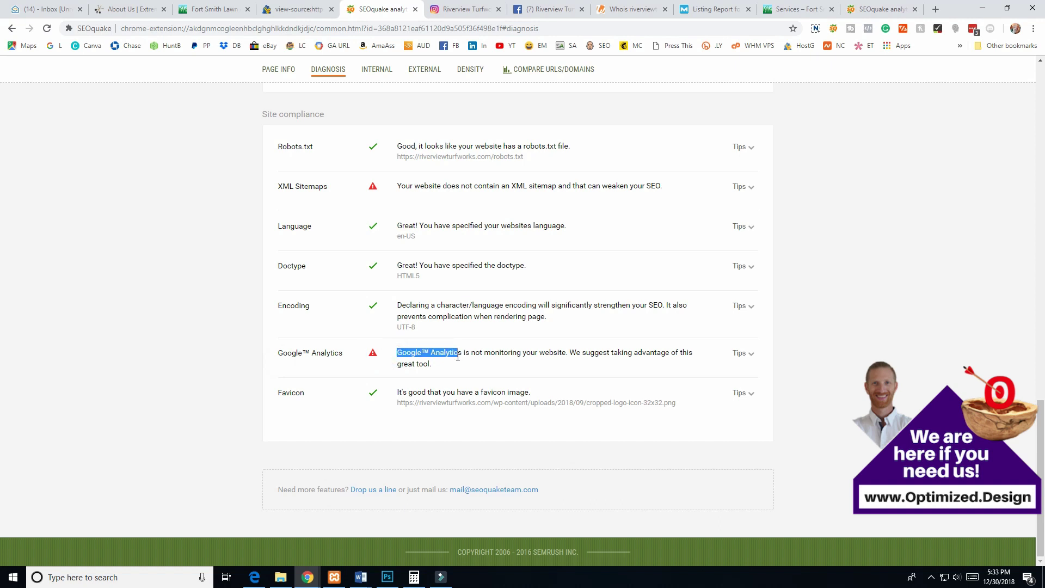
left_click(511, 354)
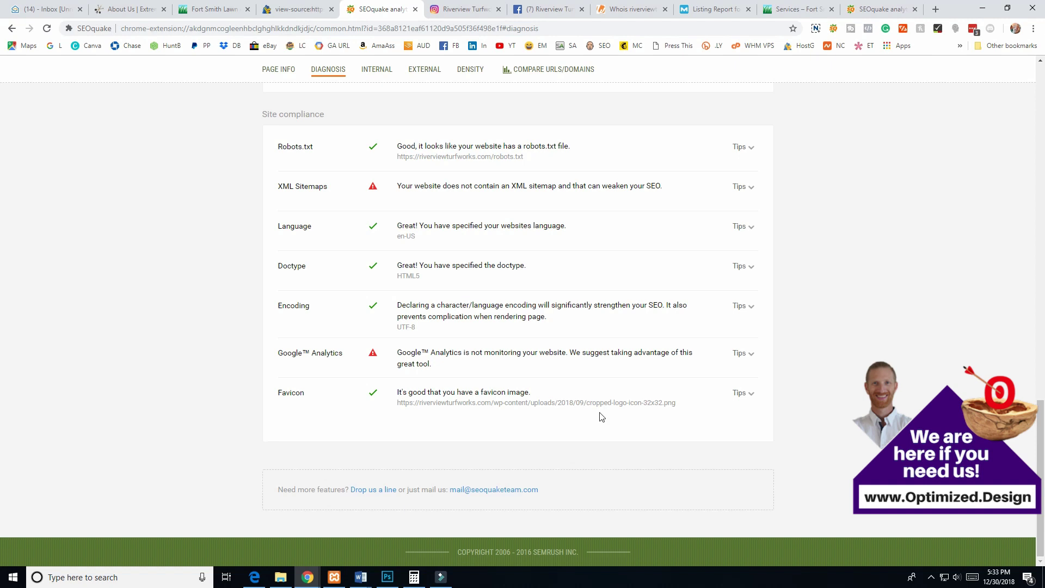
Examine the image file name in the audit's Favicon entry.
left_click_drag(584, 405, 662, 405)
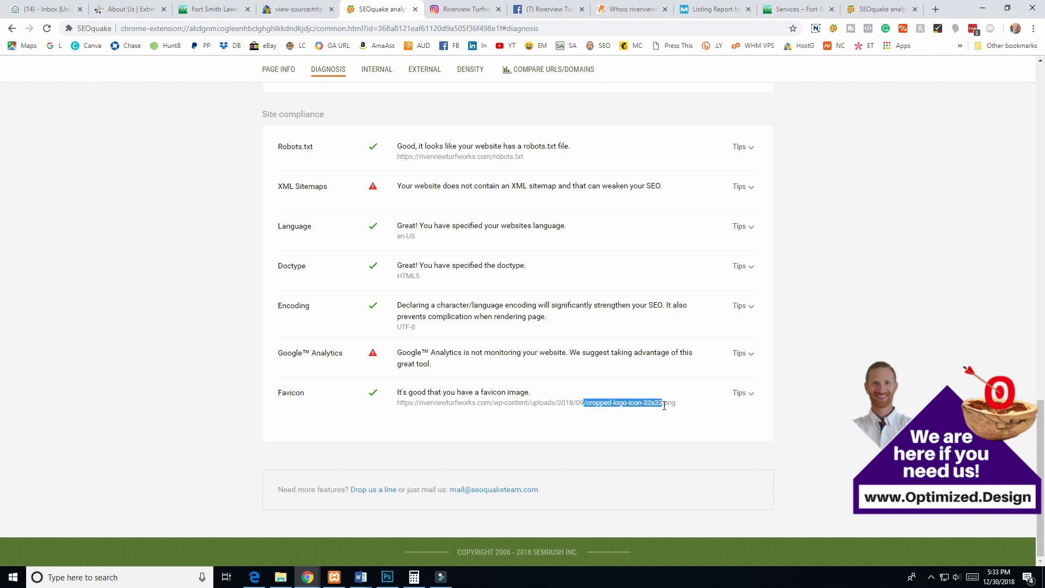
left_click(607, 403)
left_click_drag(586, 404, 664, 405)
left_click(608, 412)
left_click_drag(587, 404, 663, 405)
left_click(573, 401)
double_click(645, 404)
left_click_drag(627, 402, 646, 402)
left_click_drag(583, 402, 597, 408)
Close the SEOquake diagnosis report and return to the header of the Riverview Turfworks homepage.
scroll(629, 406, "up", 20)
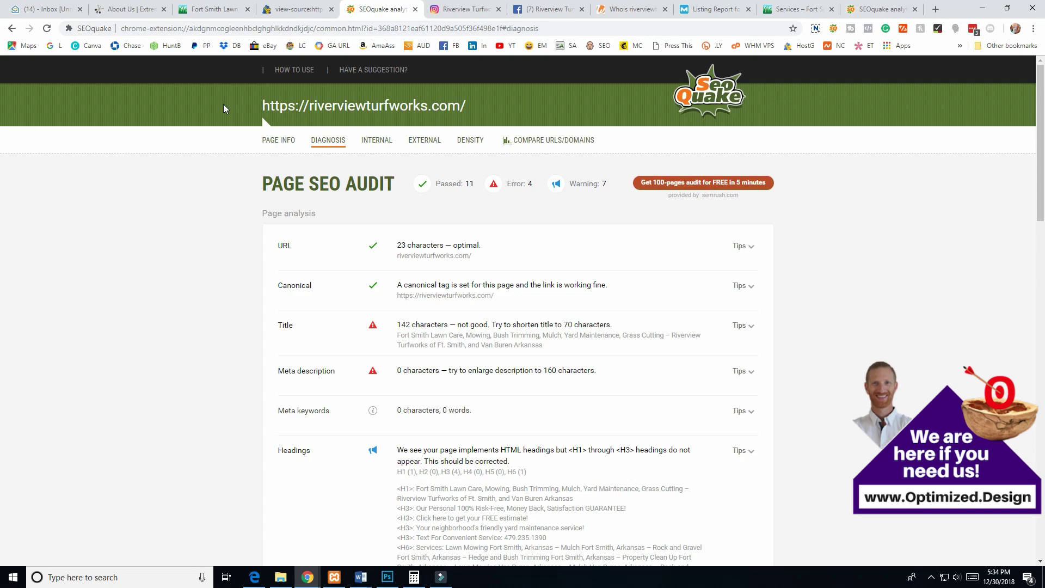
left_click(415, 10)
left_click(213, 9)
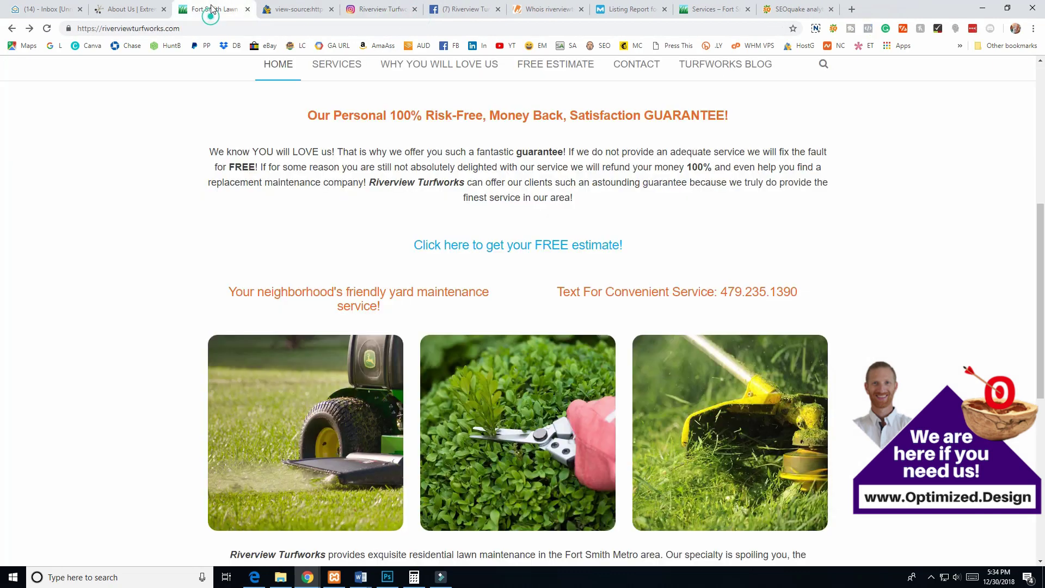
scroll(360, 196, "up", 6)
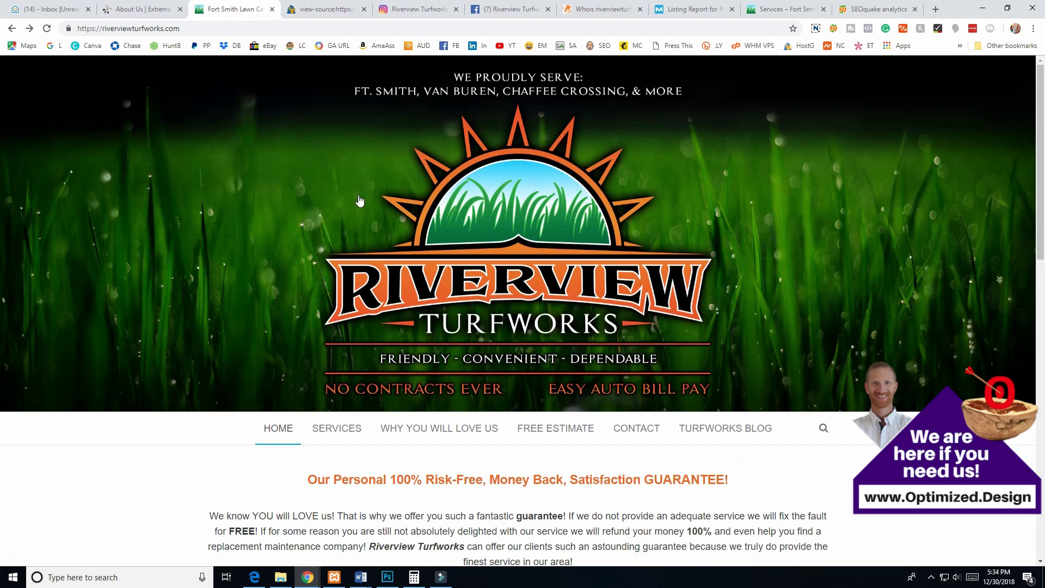
Open SEOquake's external links report for the homepage and check the outgoing links in the homepage footer.
left_click(834, 28)
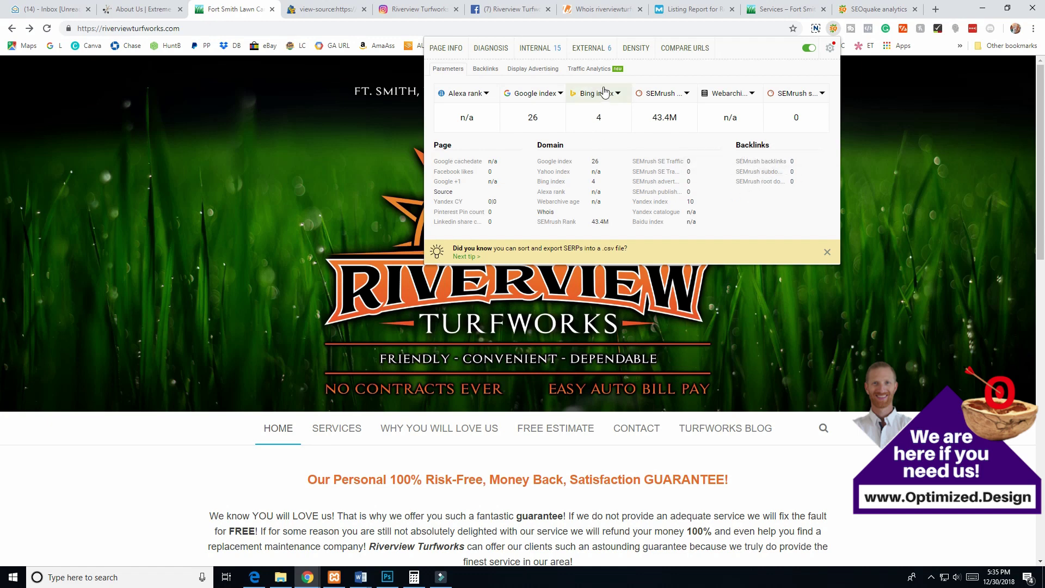
key("Escape")
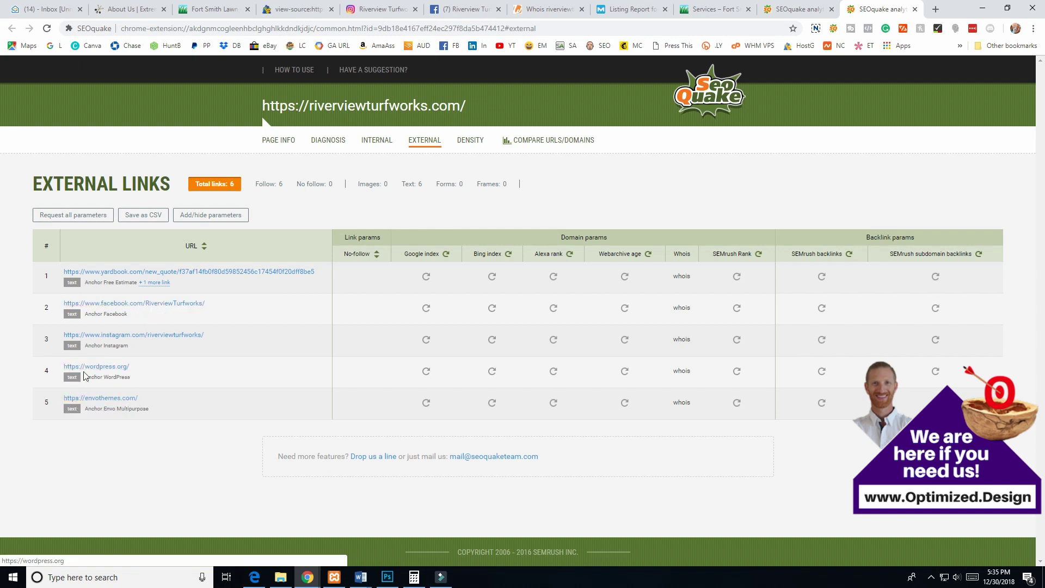
left_click(225, 10)
scroll(409, 531, "down", 20)
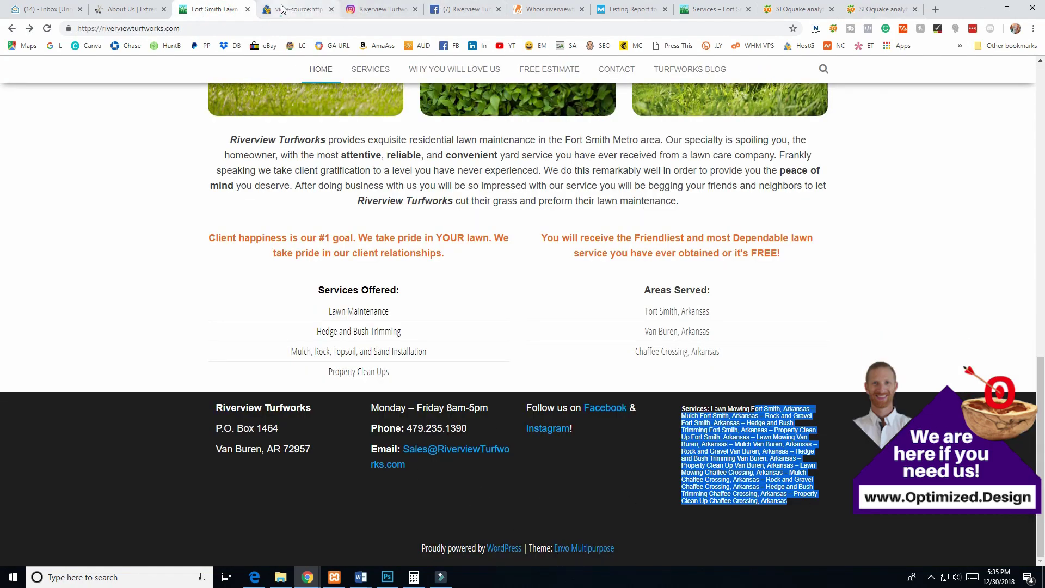
Return to the SEOquake link report and review the homepage's external and internal links.
left_click(298, 10)
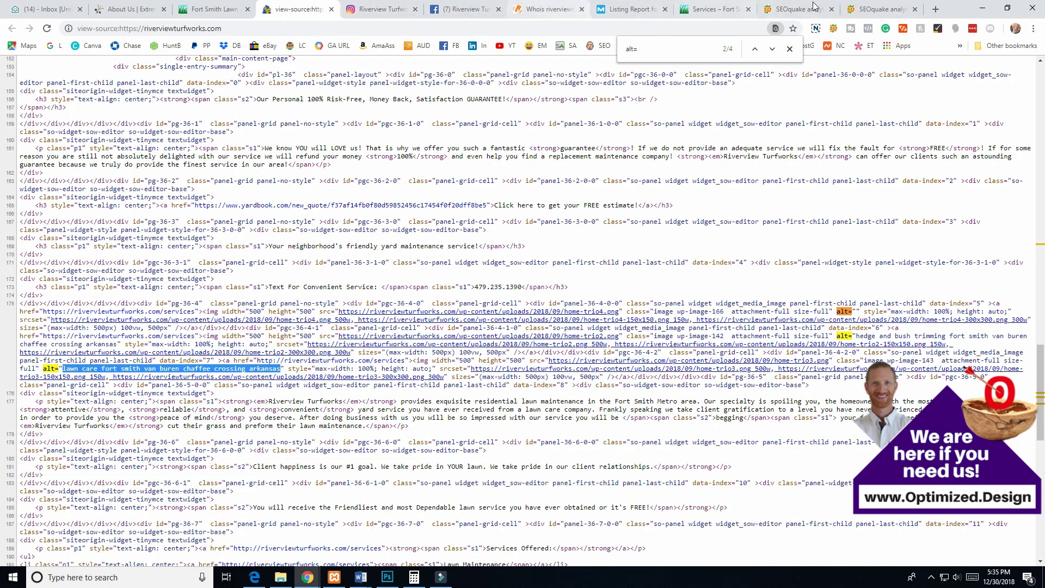
left_click(886, 10)
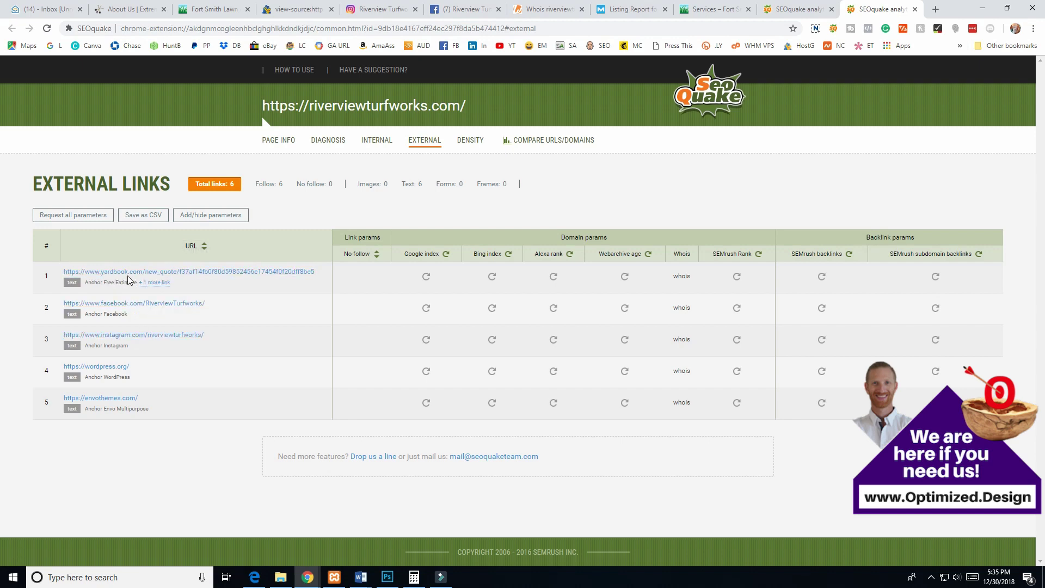
left_click(376, 141)
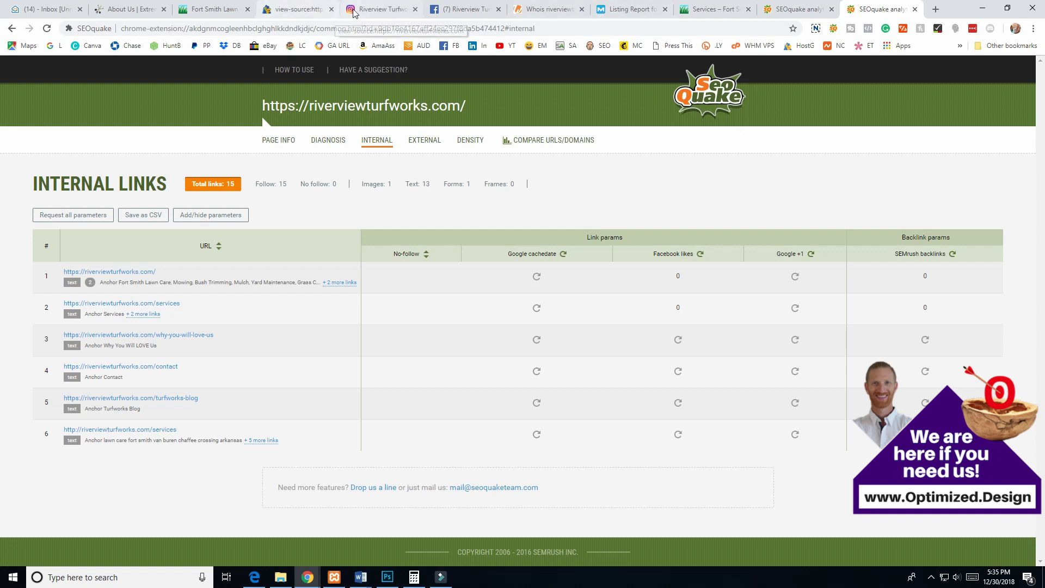
Review the Riverview Turfworks Instagram profile and its posts.
left_click(384, 14)
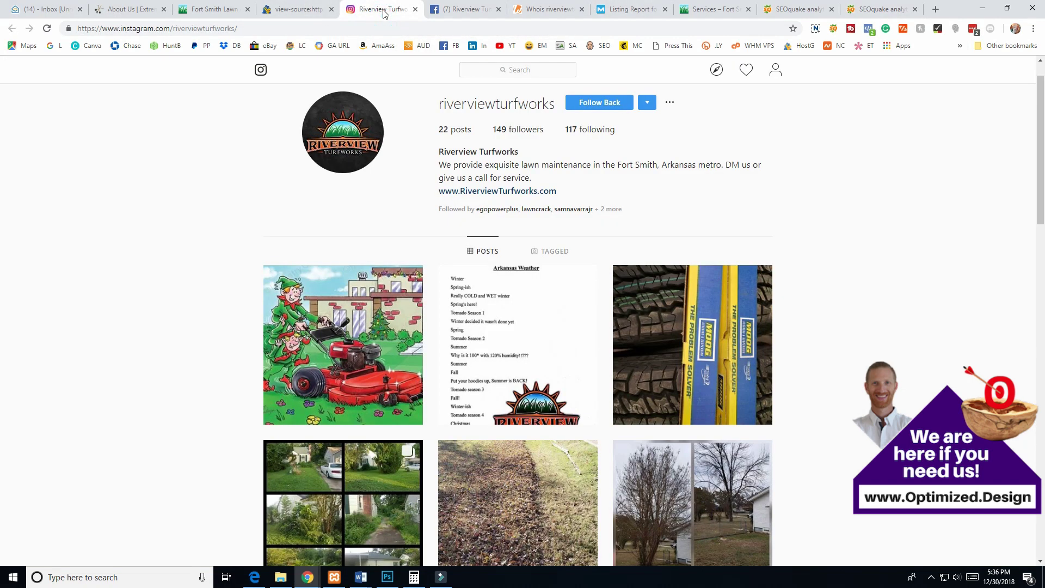
scroll(591, 152, "down", 20)
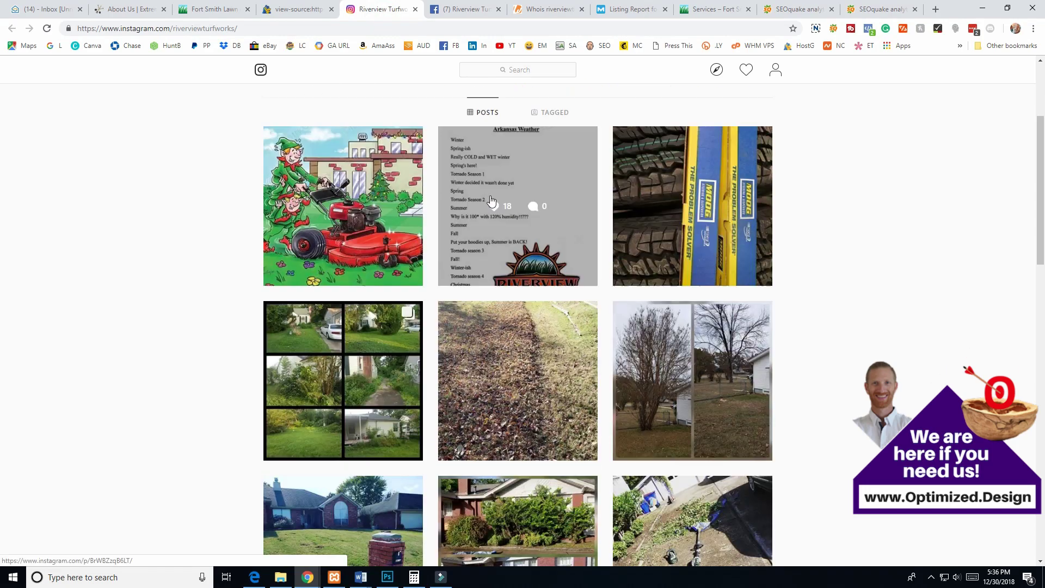
scroll(380, 298, "up", 20)
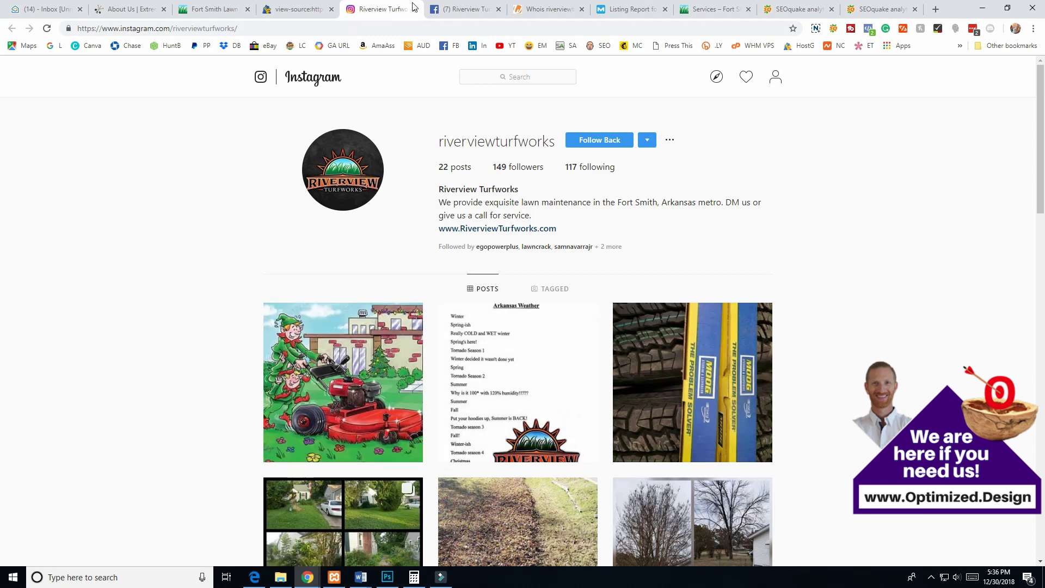
Review the Riverview Turfworks Facebook page, including its Community section, recent posts and recommendations.
left_click(463, 9)
left_click_drag(648, 372, 667, 387)
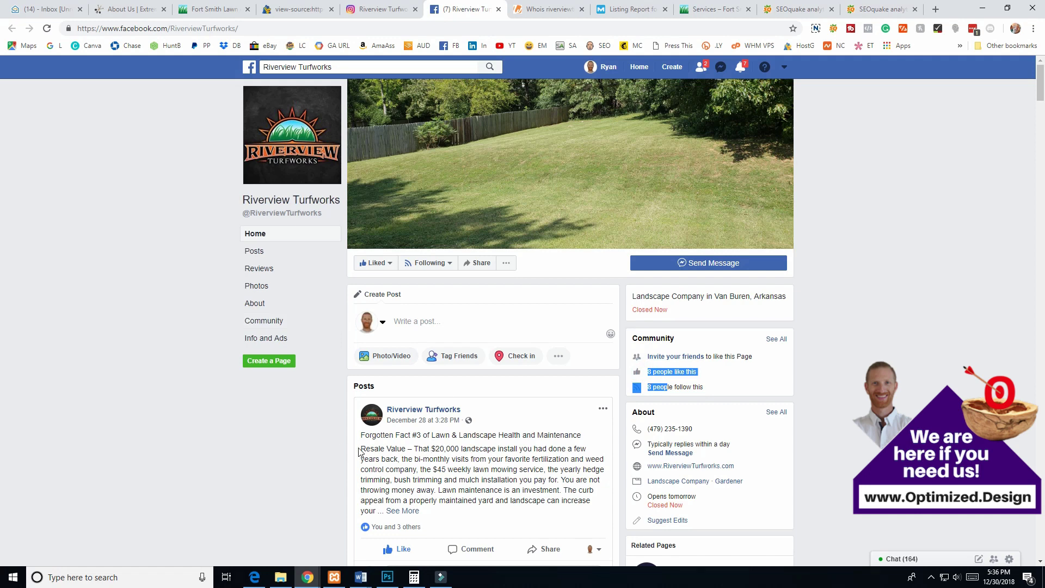
left_click_drag(359, 451, 16, 413)
left_click(150, 304)
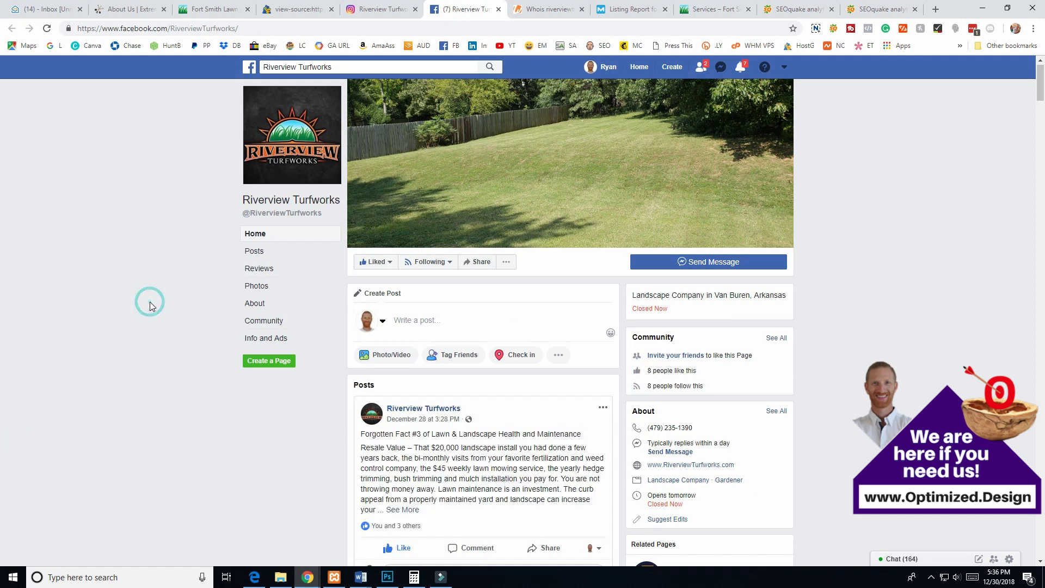
scroll(201, 300, "down", 7)
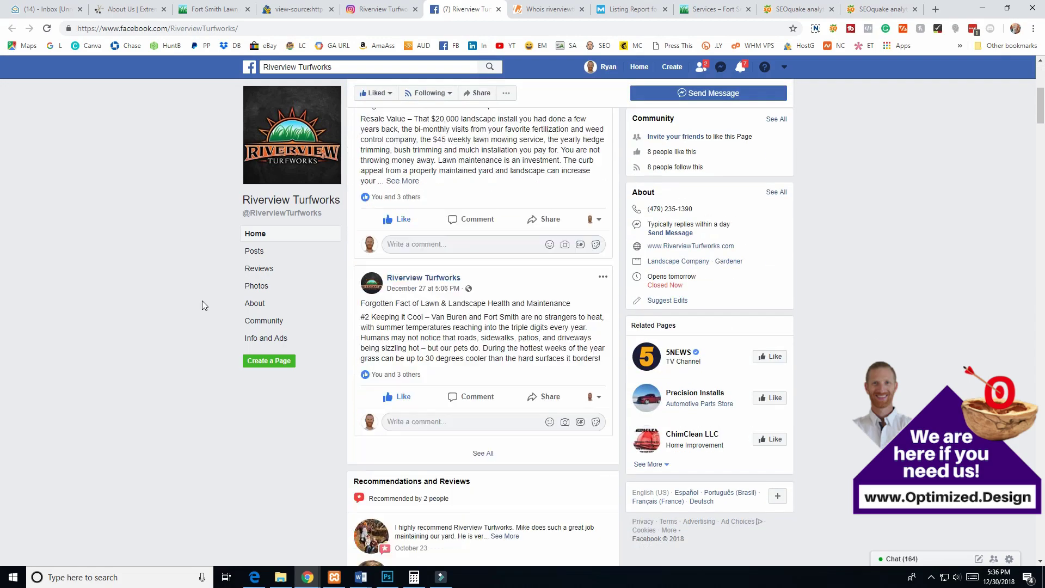
scroll(199, 308, "up", 8)
Switch to the Google search window and look through results page 11 for "lawn care service fort smith ar" for Riverview Turfworks.
key("alt+Tab")
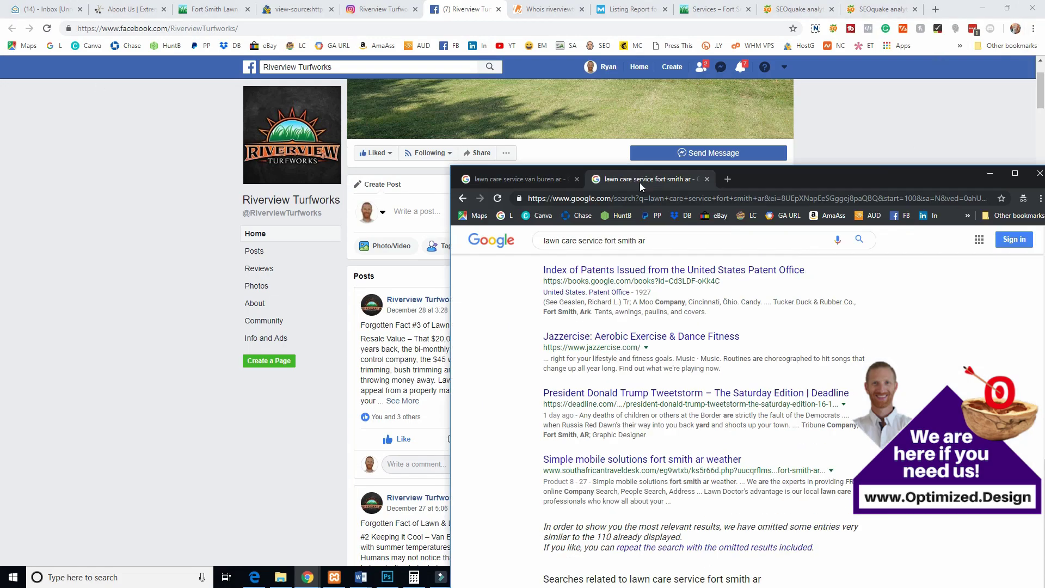
left_click(664, 91)
scroll(294, 234, "up", 8)
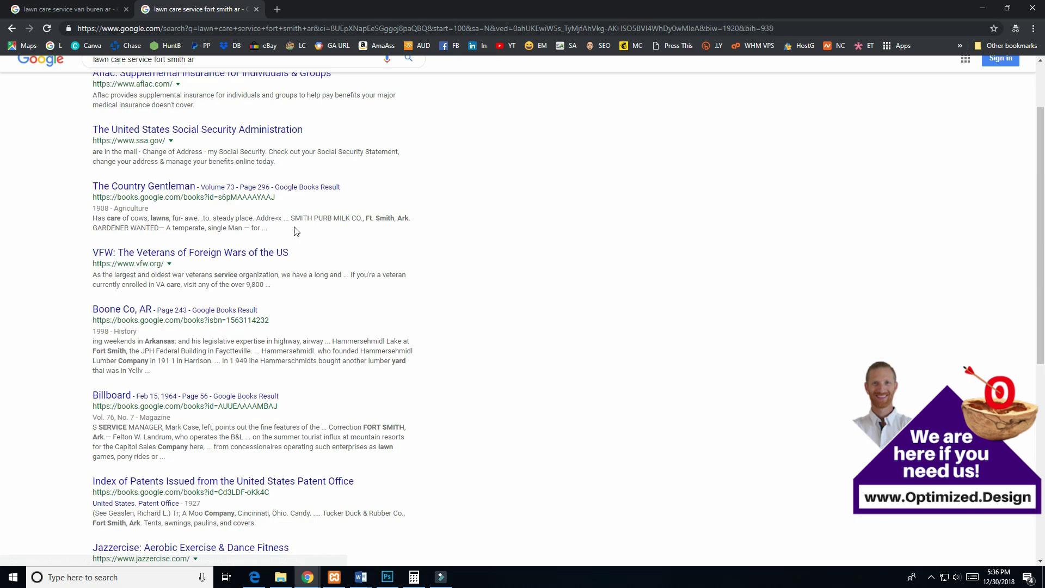
scroll(292, 246, "down", 9)
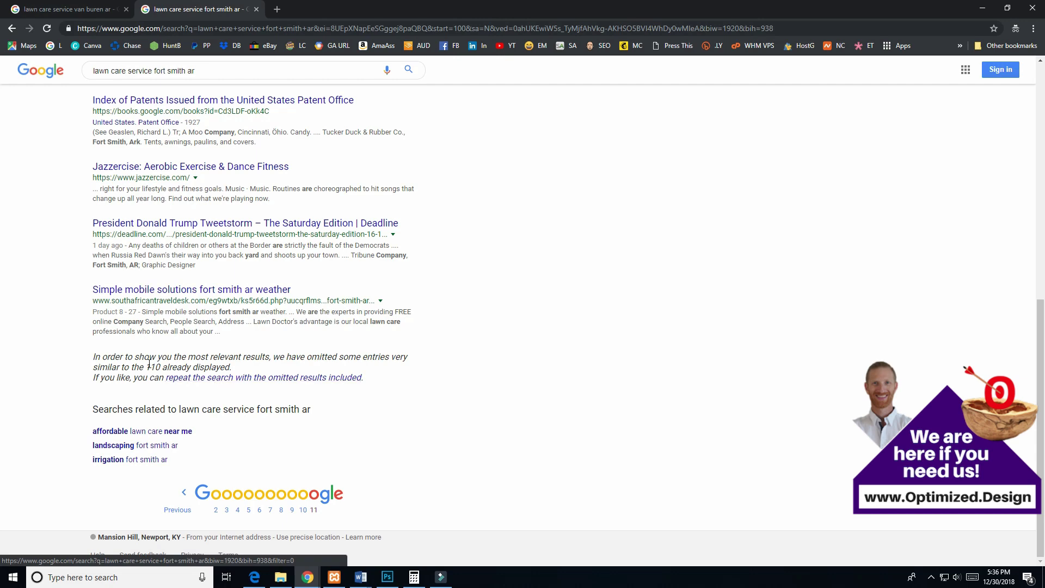
left_click_drag(146, 366, 193, 370)
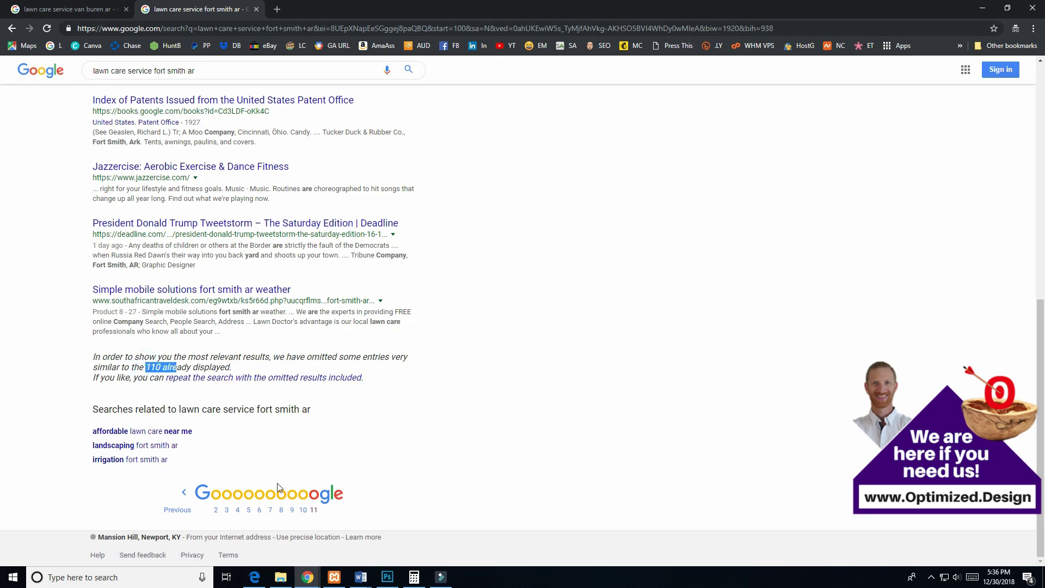
scroll(207, 305, "up", 9)
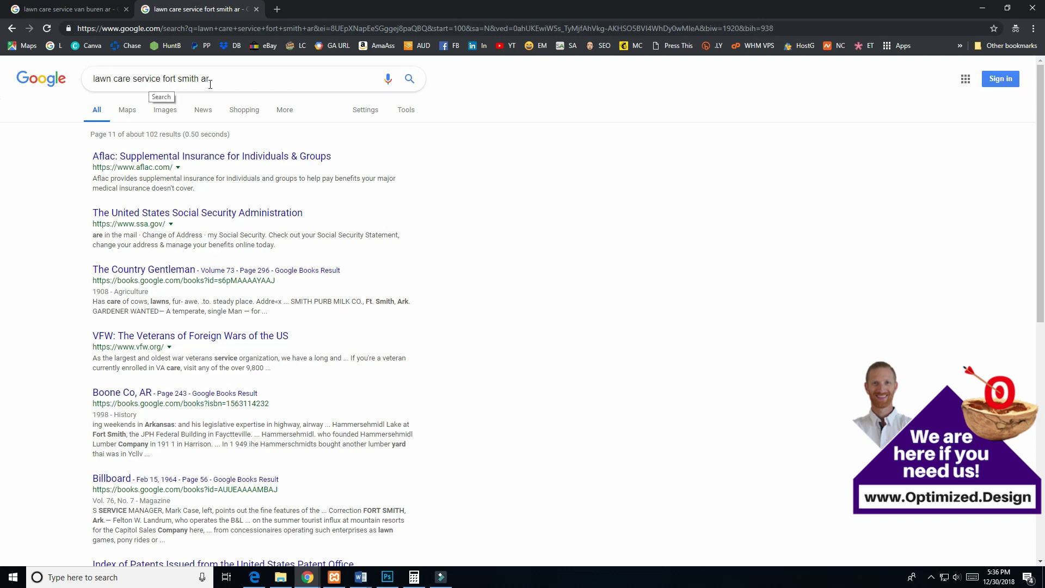
Compare the Google results for "lawn care service van buren ar" with the Fort Smith results, then return to the Facebook page.
left_click(55, 9)
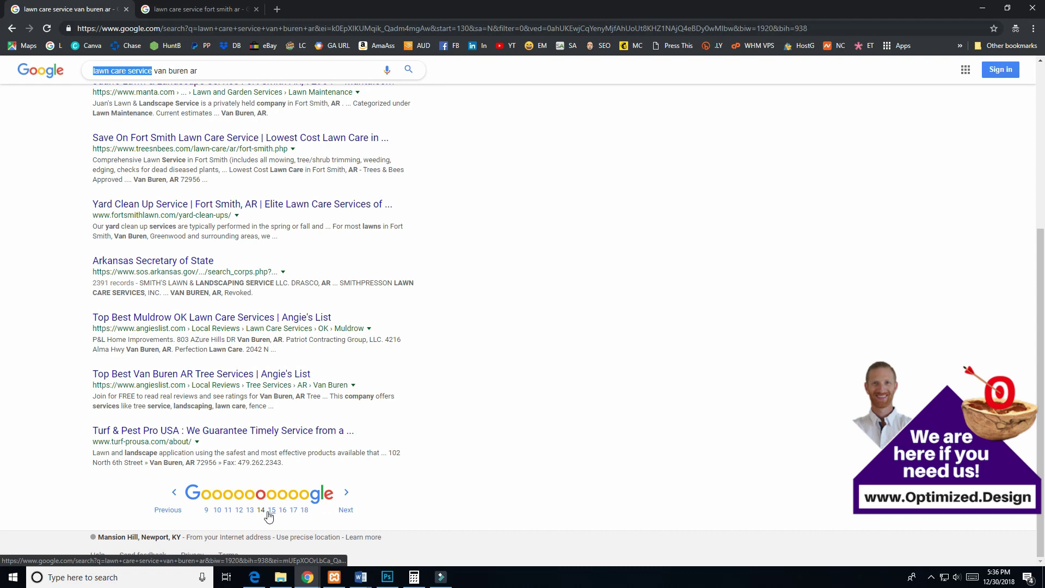
left_click(194, 11)
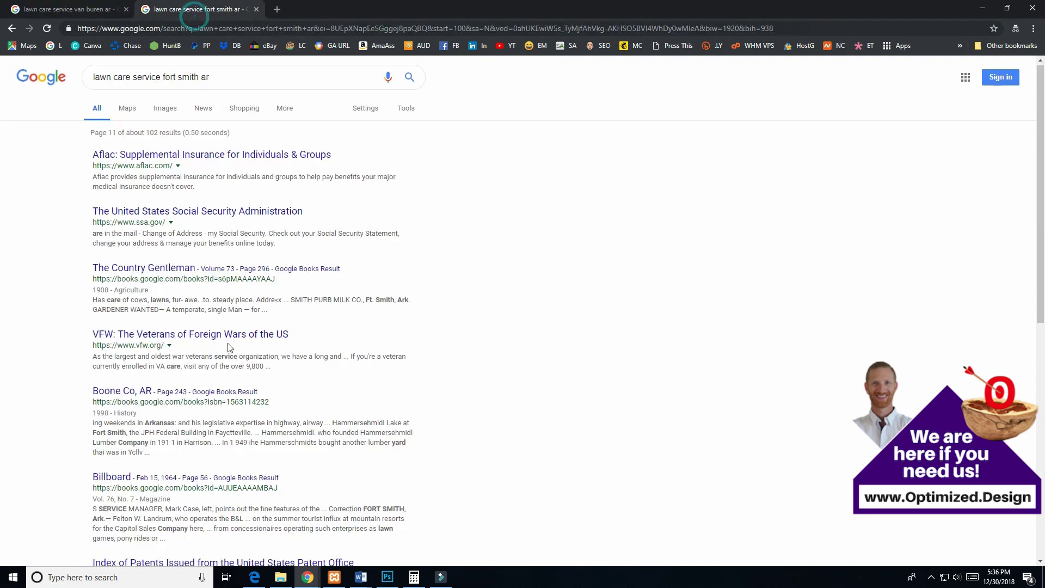
scroll(228, 349, "down", 8)
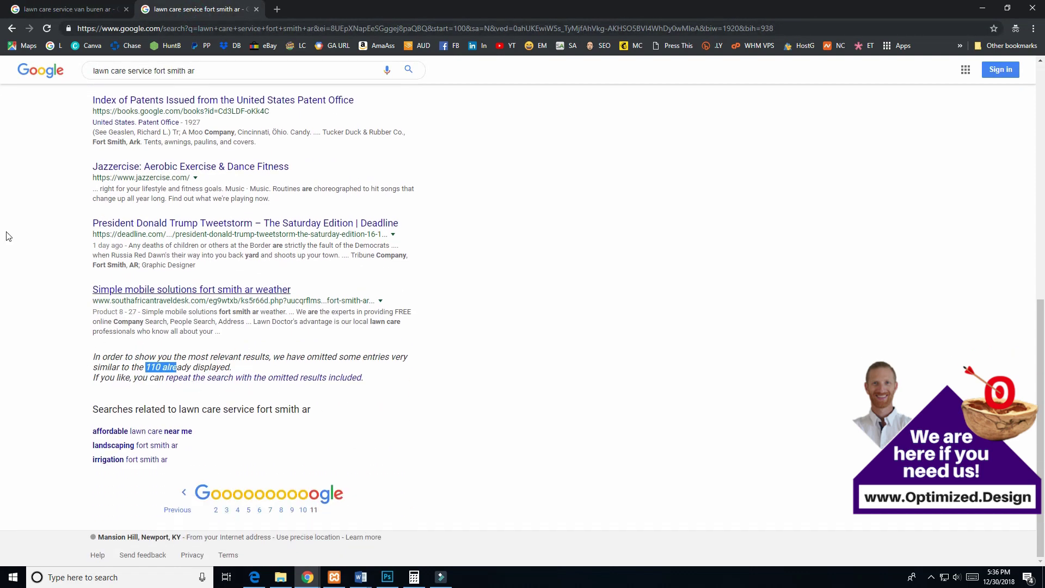
left_click(56, 2)
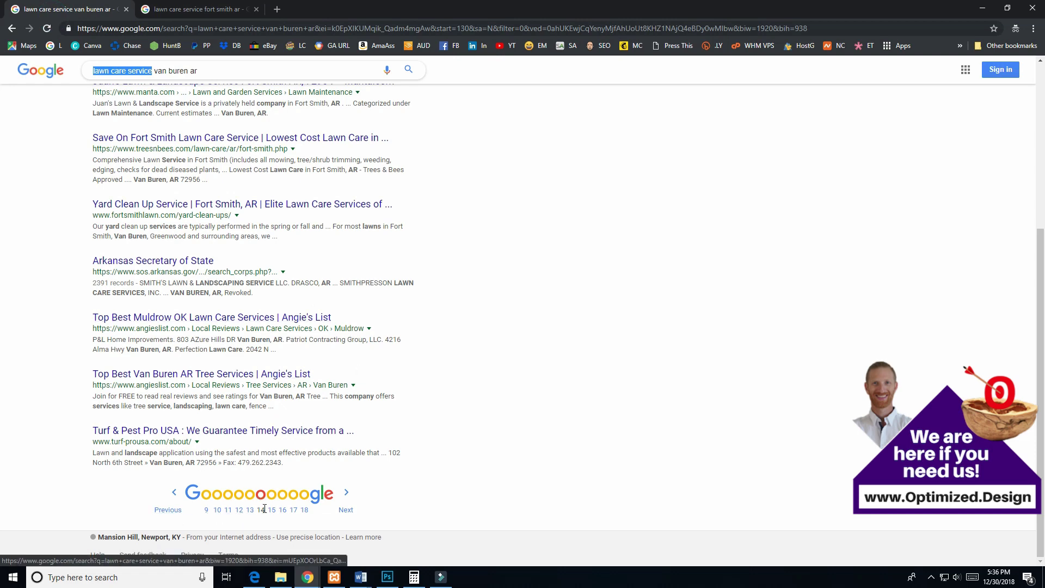
scroll(115, 407, "up", 5)
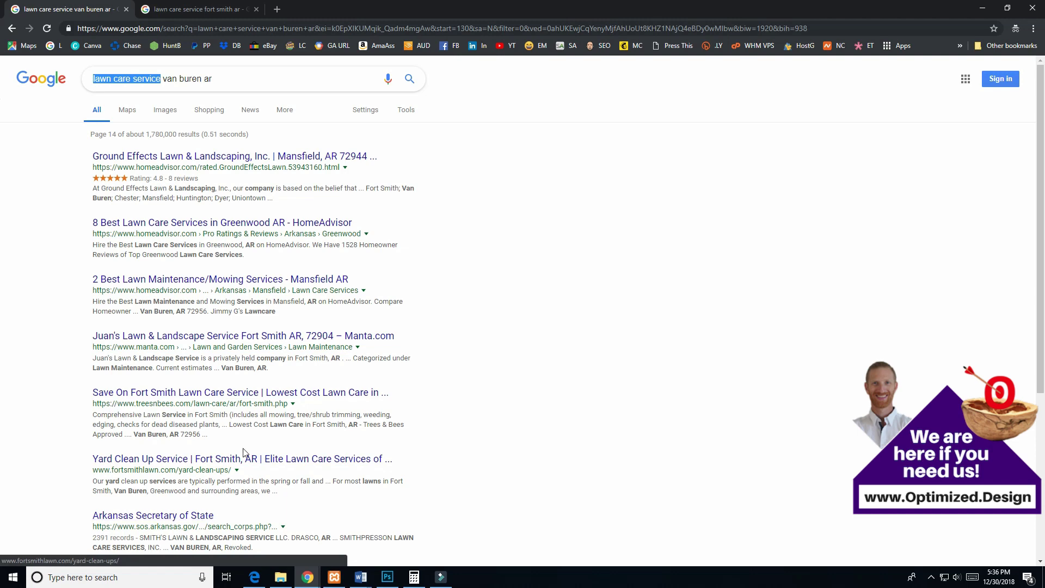
left_click_drag(539, 7, 1044, 8)
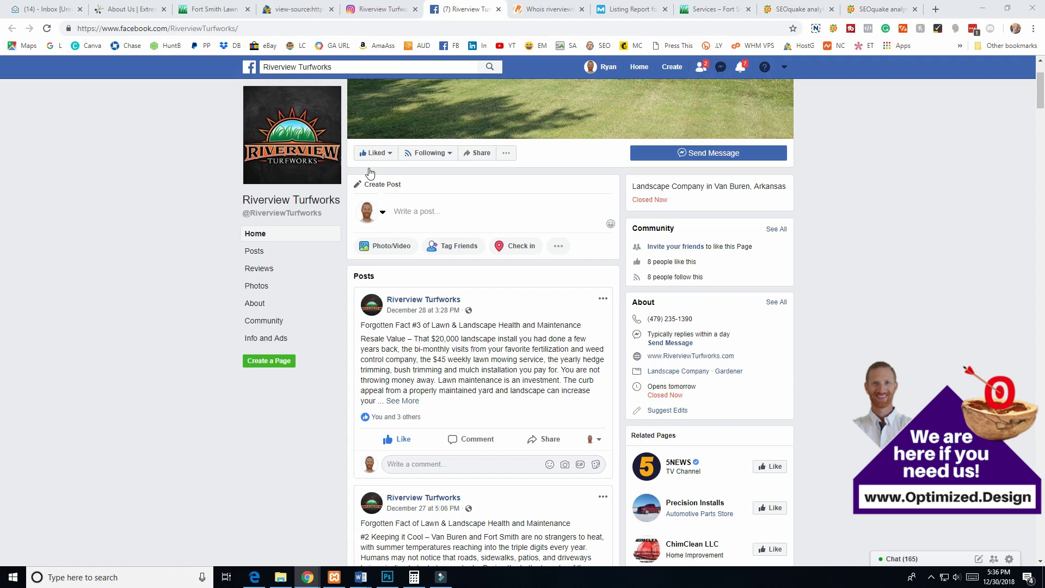
Open the Whois record for riverviewturfworks.com and examine its registration date and name servers.
left_click(510, 11)
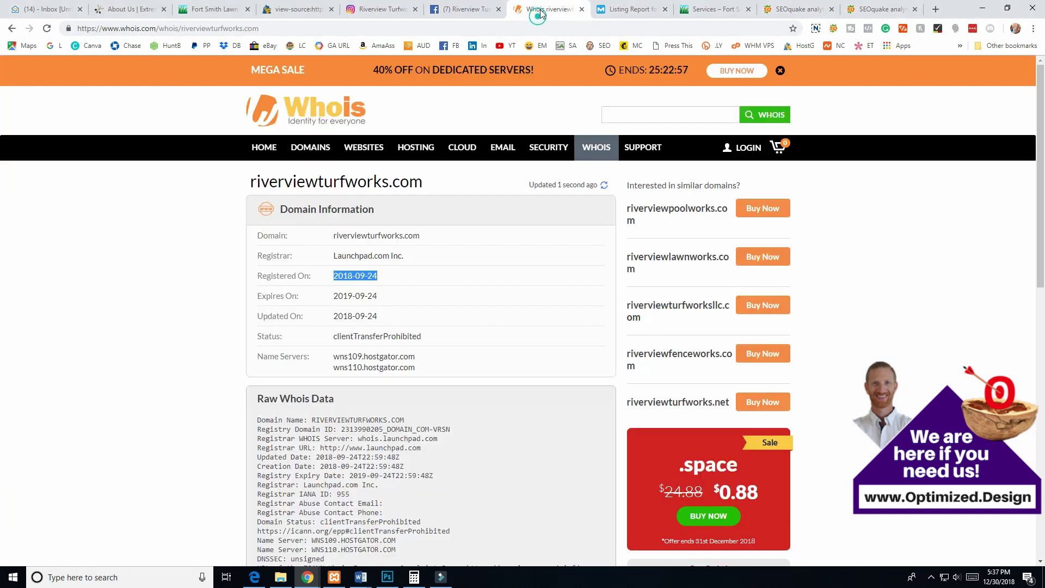
left_click_drag(364, 356, 408, 357)
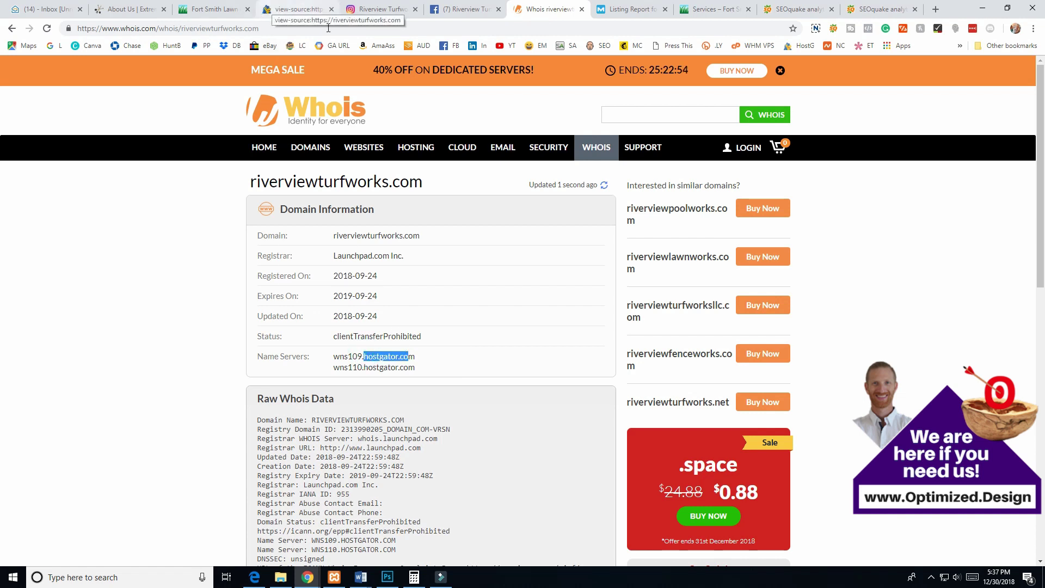
scroll(424, 379, "down", 1)
left_click_drag(333, 221, 378, 222)
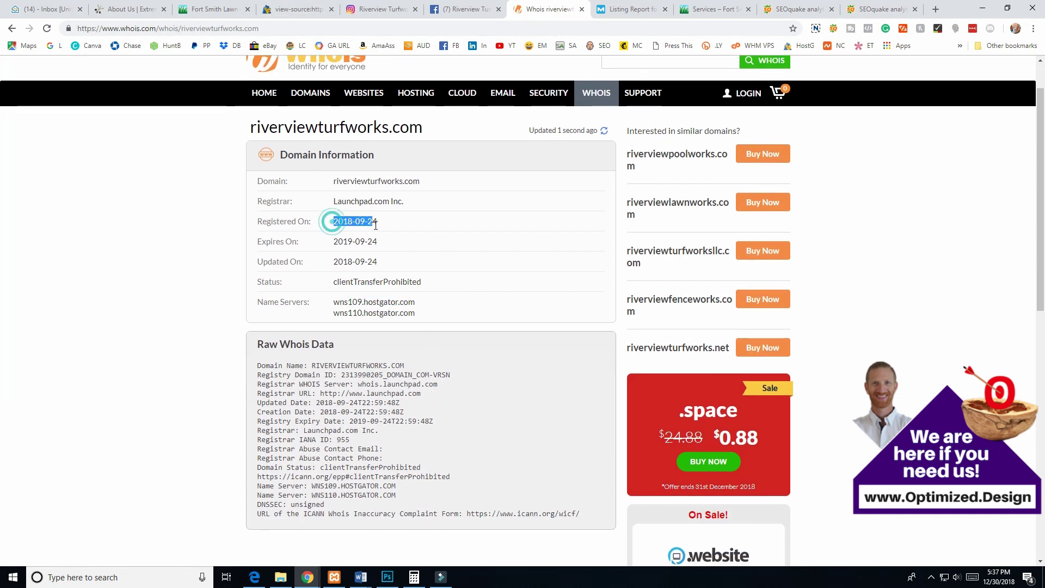
scroll(48, 458, "down", 3)
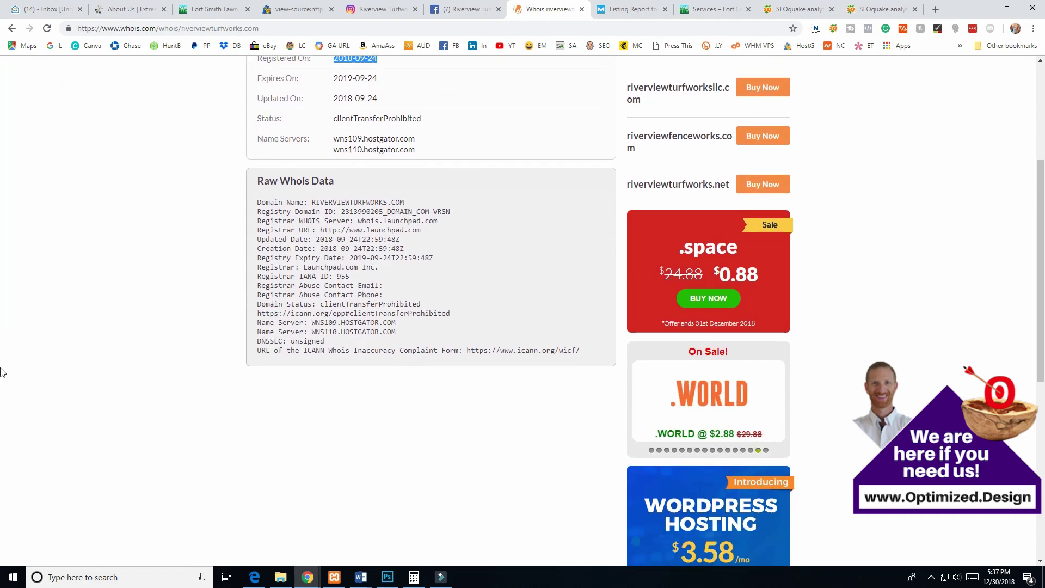
scroll(495, 448, "up", 4)
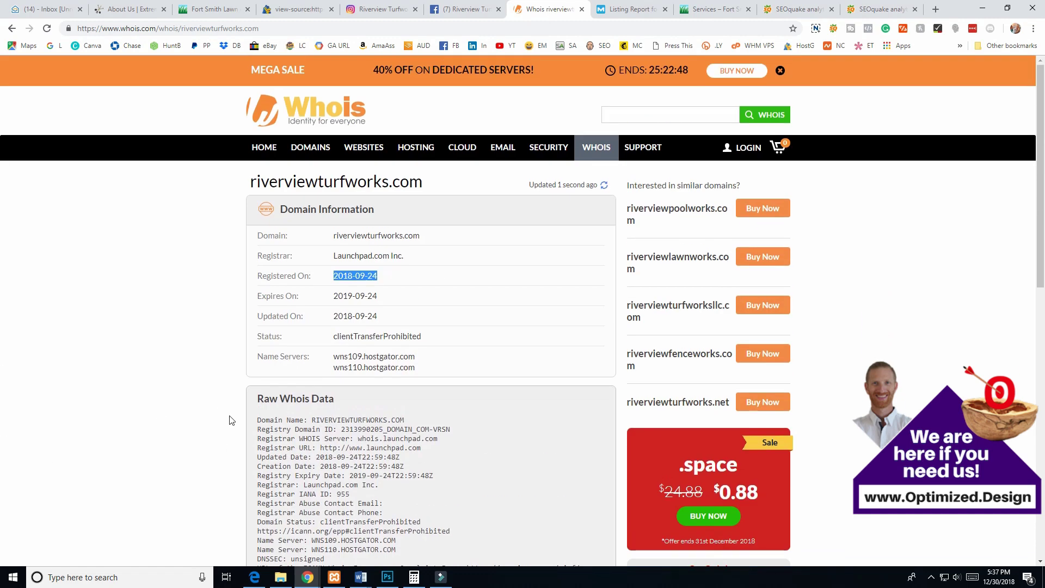
Look through the full Whois record, from the domain information to the raw Whois data.
left_click(620, 114)
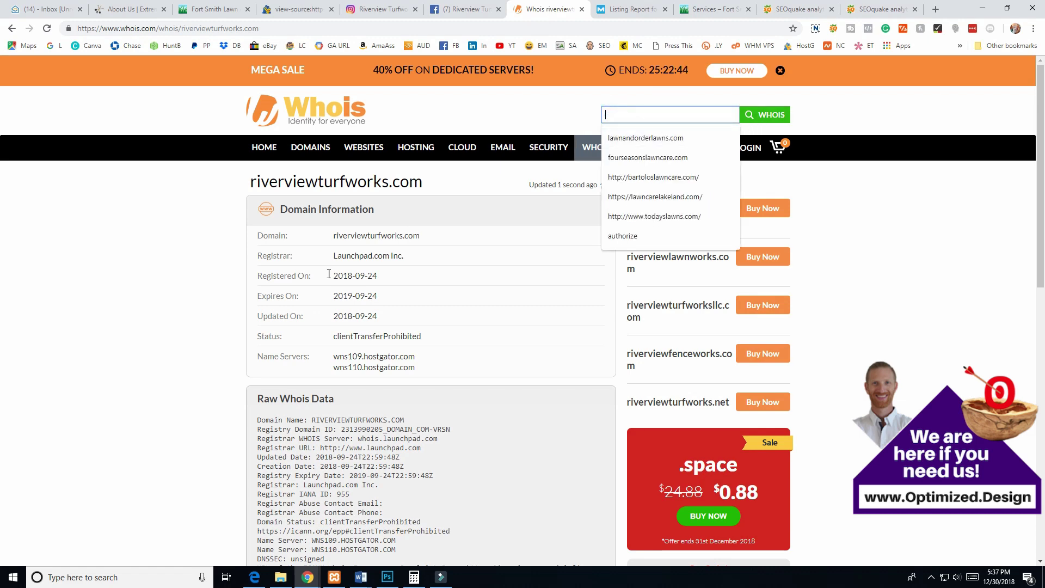
scroll(435, 488, "down", 3)
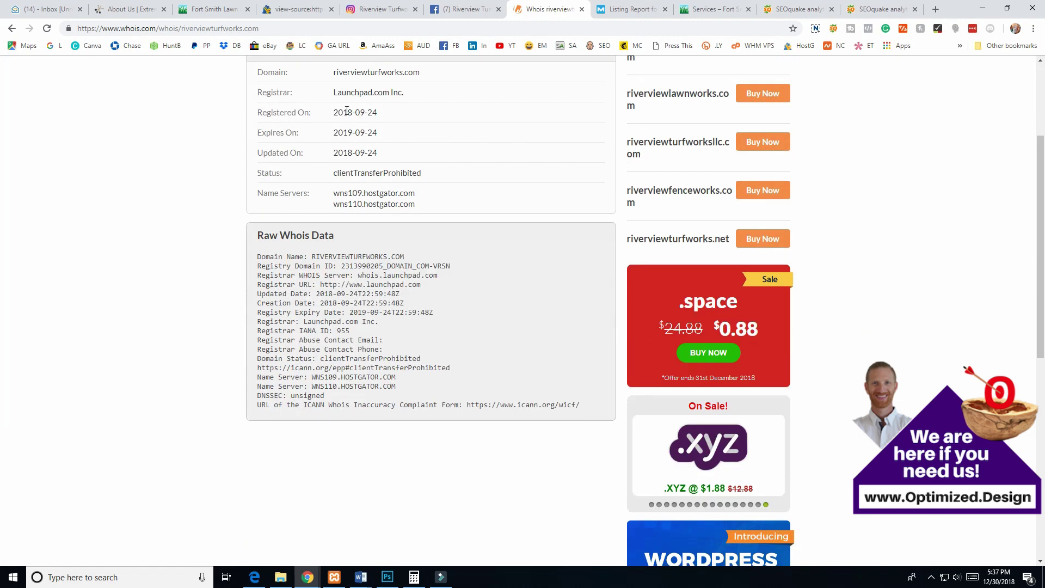
scroll(274, 273, "down", 2)
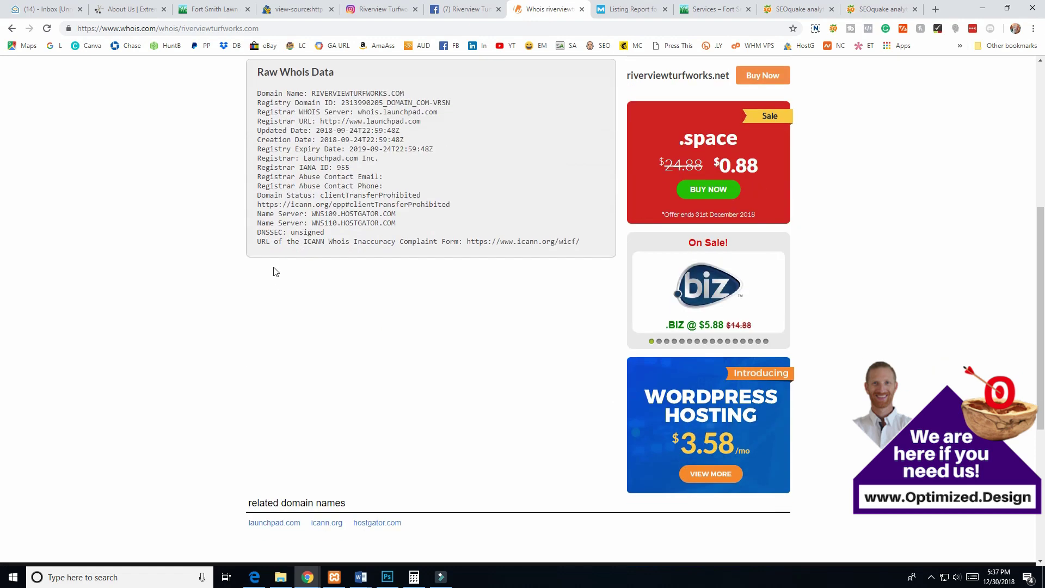
scroll(273, 261, "up", 5)
left_click_drag(273, 238, 443, 479)
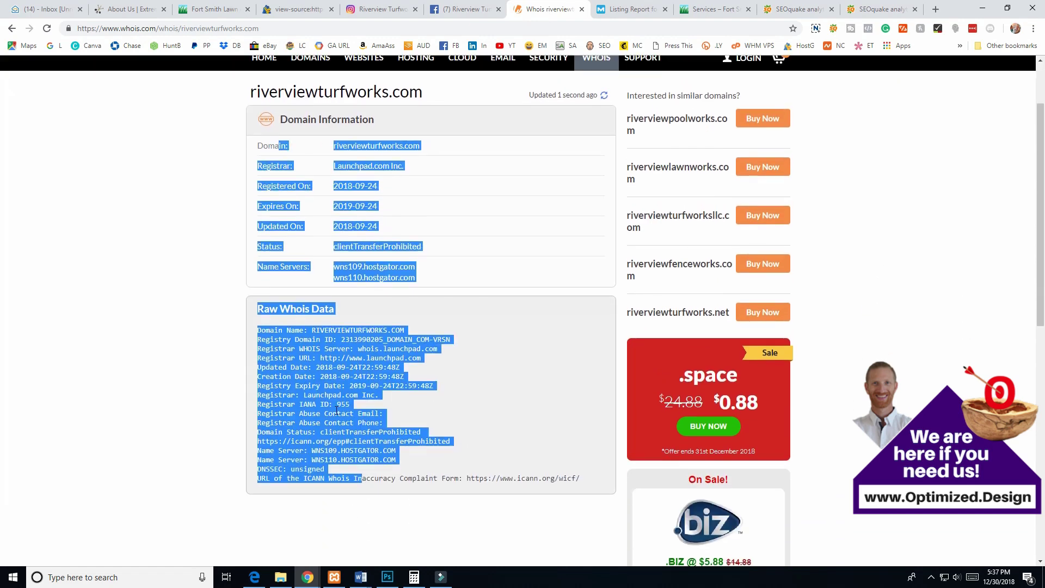
left_click(133, 310)
scroll(133, 310, "up", 2)
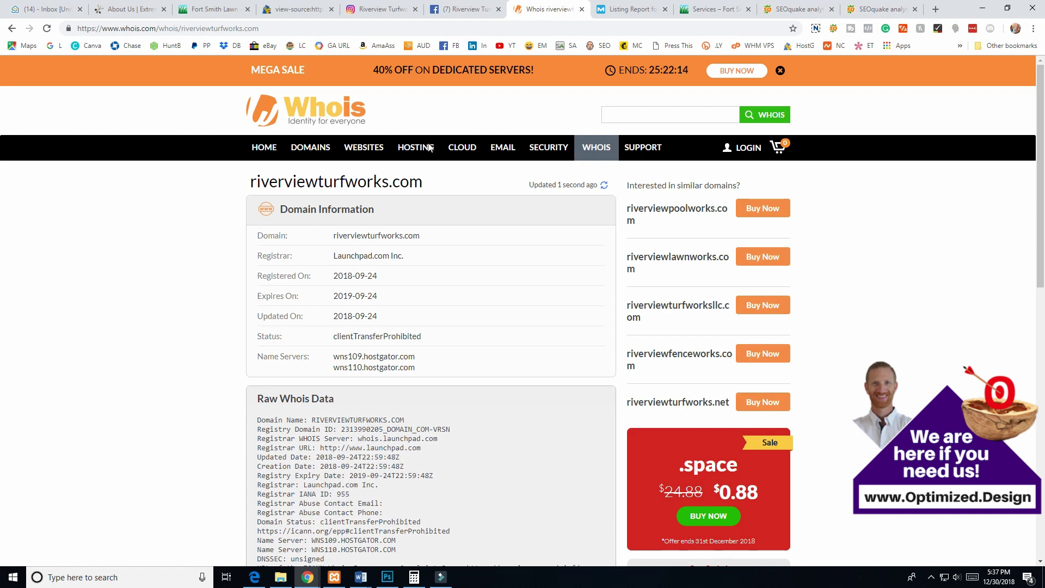
left_click(936, 9)
type("gtmetrix.com")
key("Return")
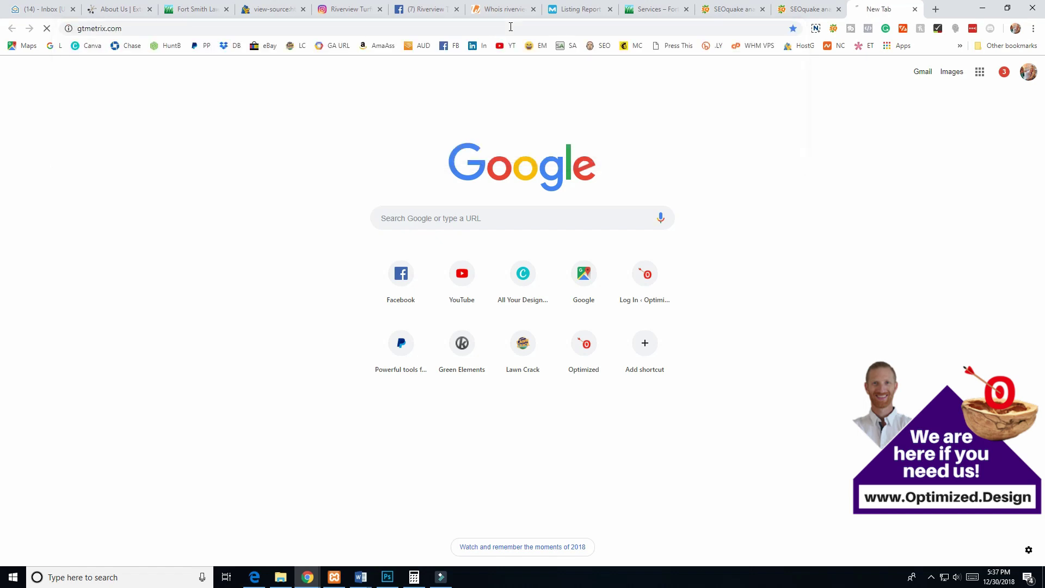
left_click(193, 10)
left_click_drag(188, 28, 48, 31)
key("ctrl+c")
left_click(885, 9)
left_click(343, 181)
key("ctrl+v")
left_click(821, 181)
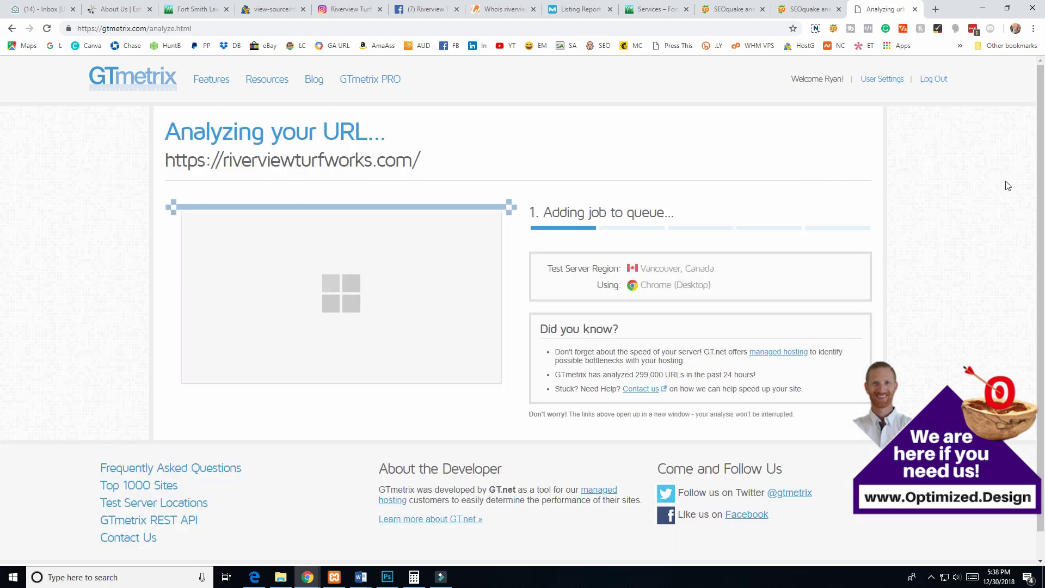
Switch to the Moz Local listing report and review Riverview Turfworks' current score and the listing completeness graph.
left_click(583, 9)
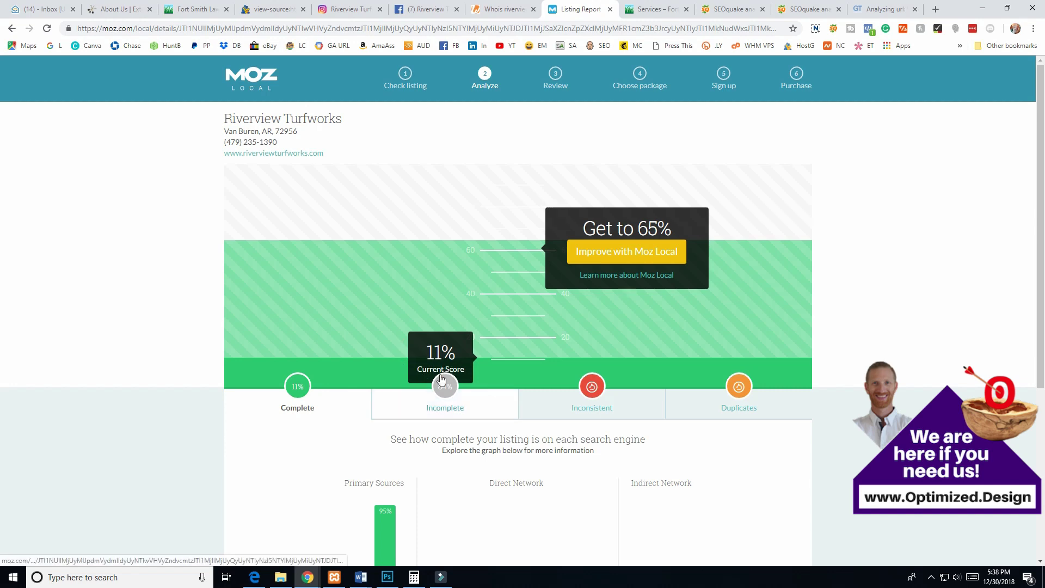
scroll(326, 507, "down", 4)
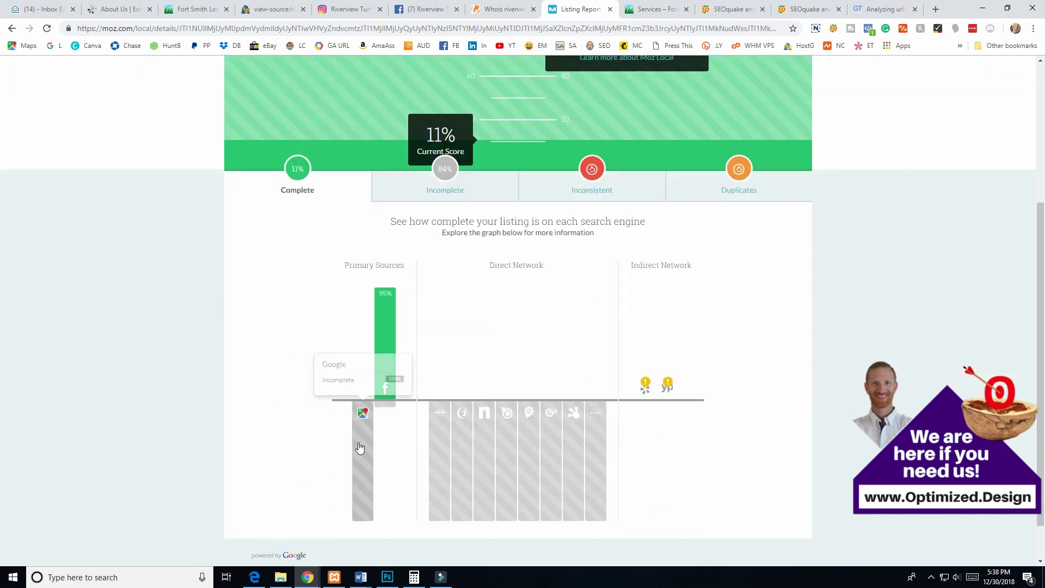
mouse_move(388, 345)
scroll(269, 276, "up", 3)
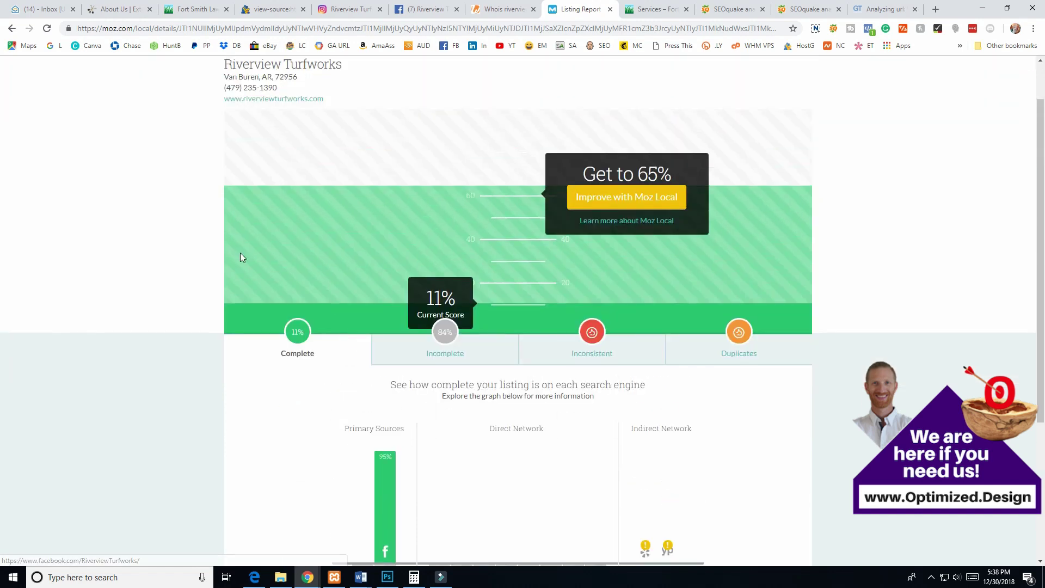
left_click_drag(109, 150, 205, 173)
left_click(155, 229)
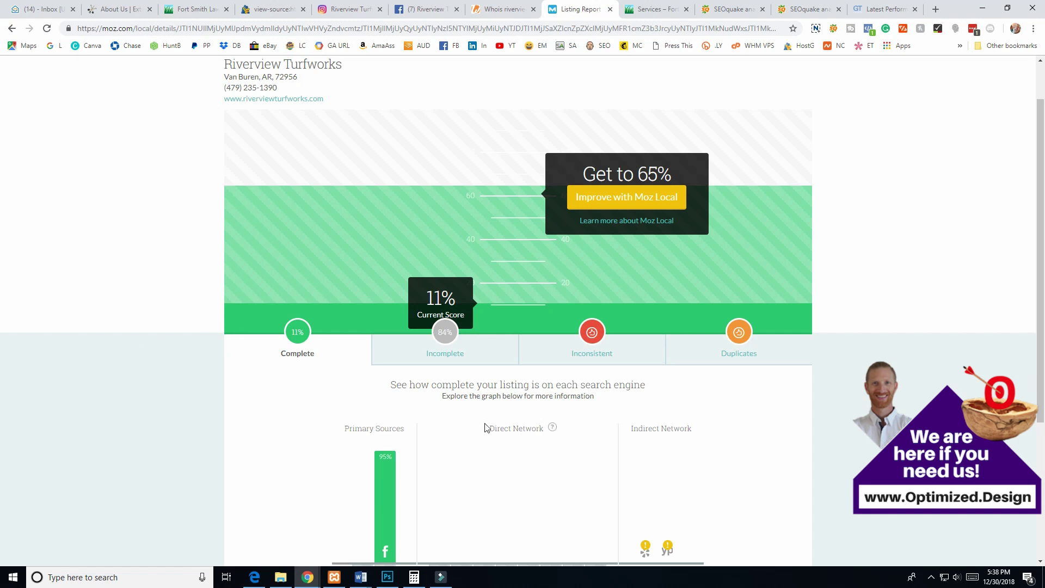
scroll(487, 426, "down", 2)
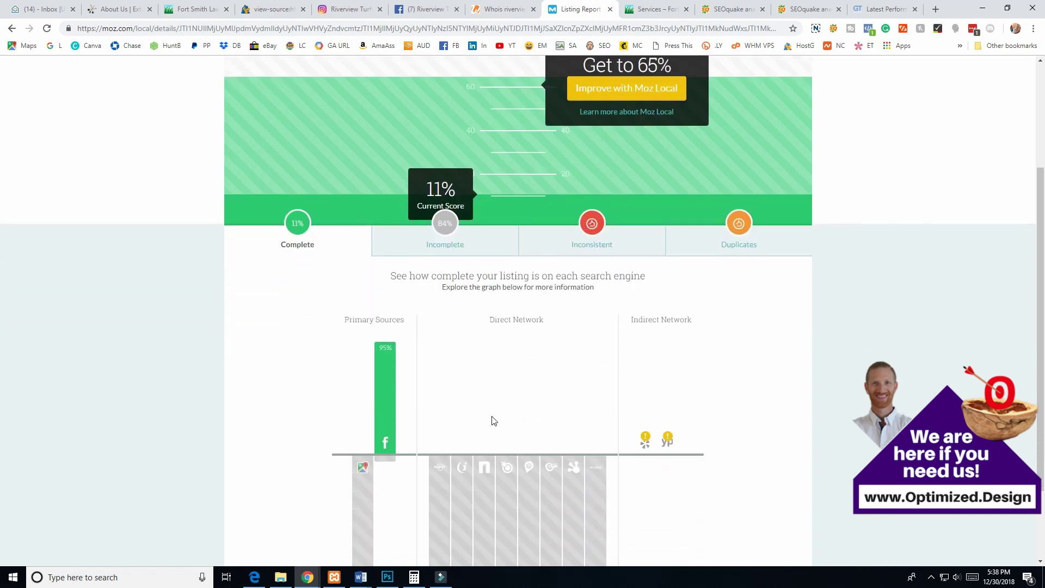
scroll(492, 421, "up", 3)
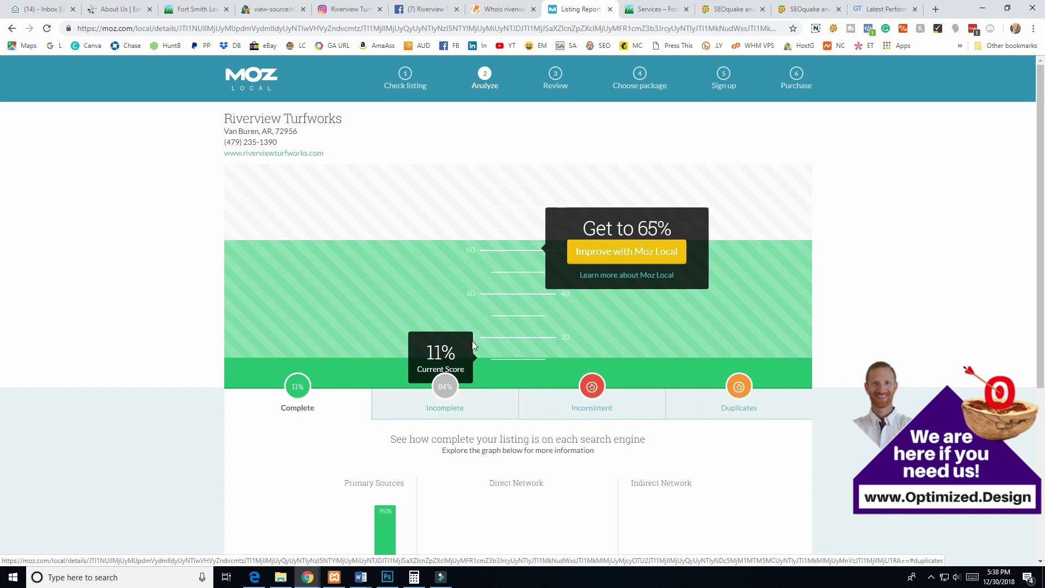
Examine the listing completeness for Facebook, Google, and the direct and indirect network sources in the Moz Local report.
scroll(380, 352, "down", 2)
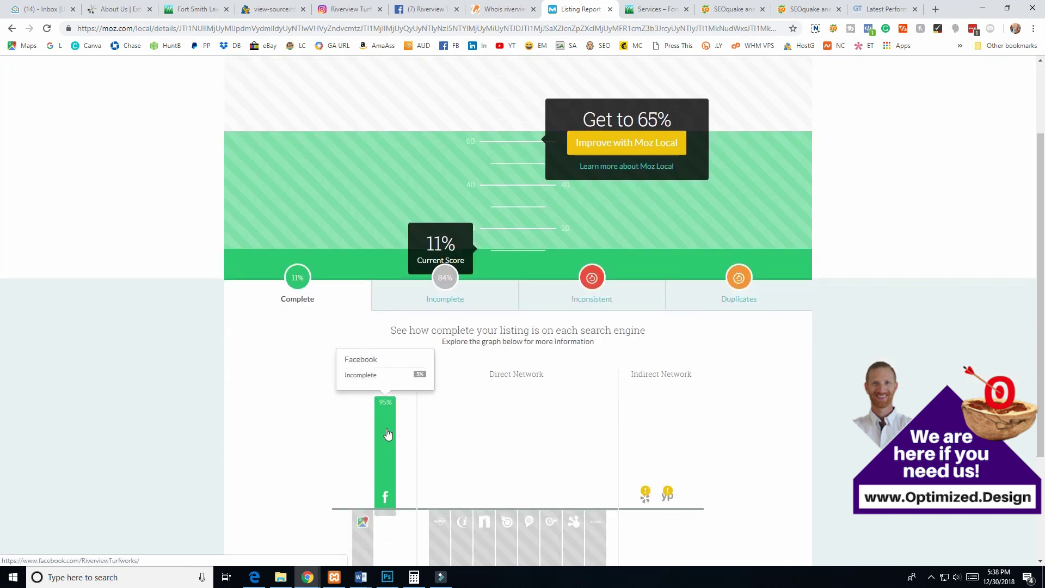
mouse_move(361, 529)
left_click_drag(360, 529, 312, 448)
left_click(312, 443)
scroll(430, 436, "down", 3)
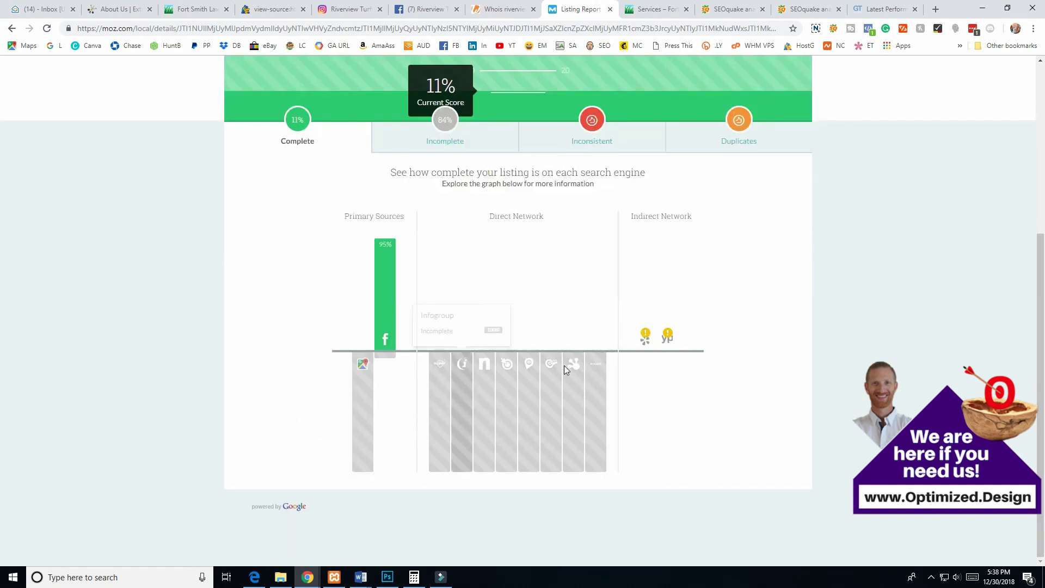
mouse_move(673, 342)
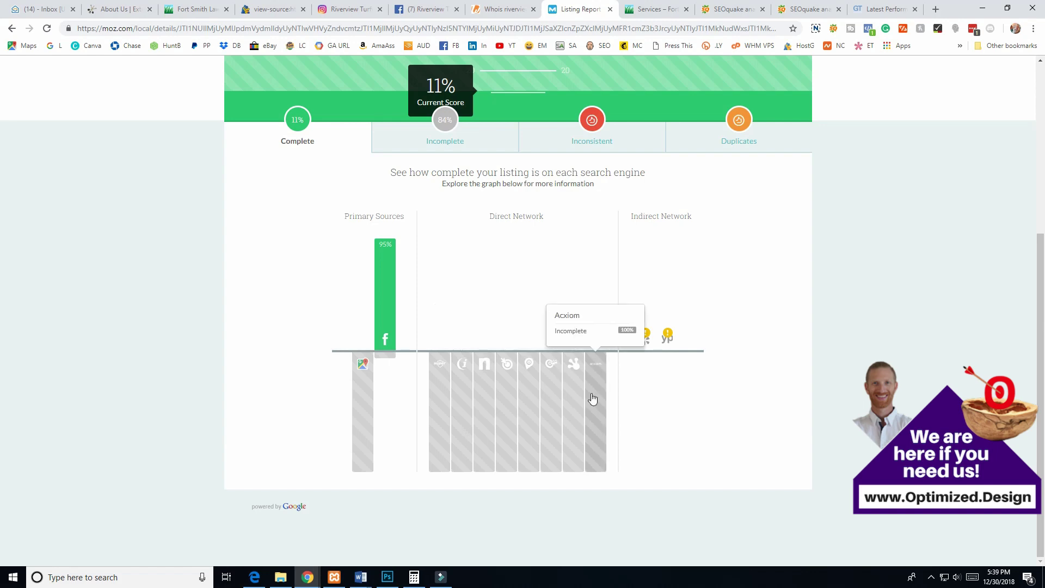
scroll(538, 350, "up", 5)
scroll(443, 484, "down", 5)
Open the Riverview Turfworks Services page and skim its sections down to the footer and back.
left_click(655, 11)
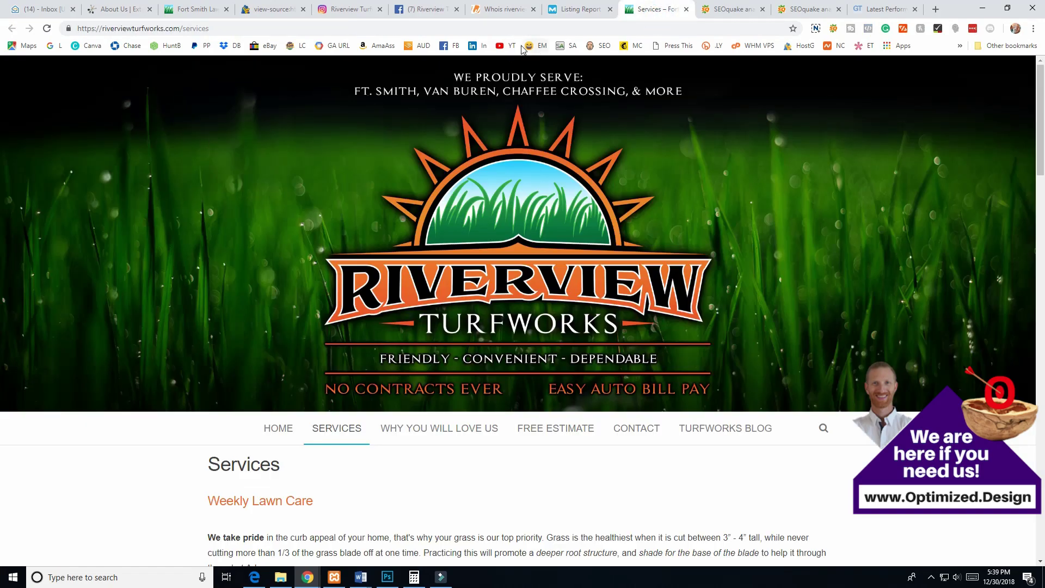
scroll(326, 180, "down", 6)
scroll(332, 183, "down", 7)
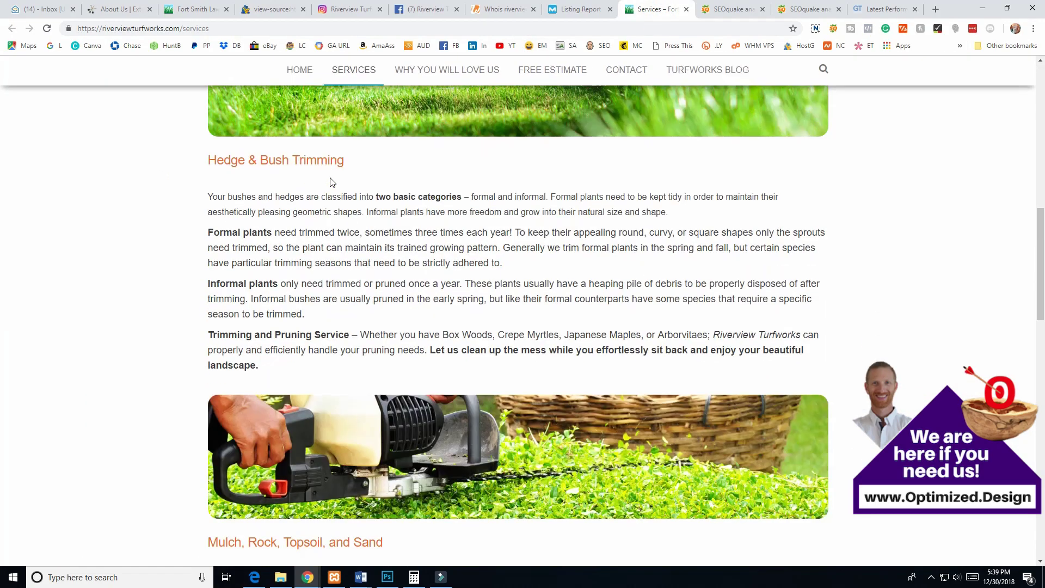
scroll(331, 183, "down", 20)
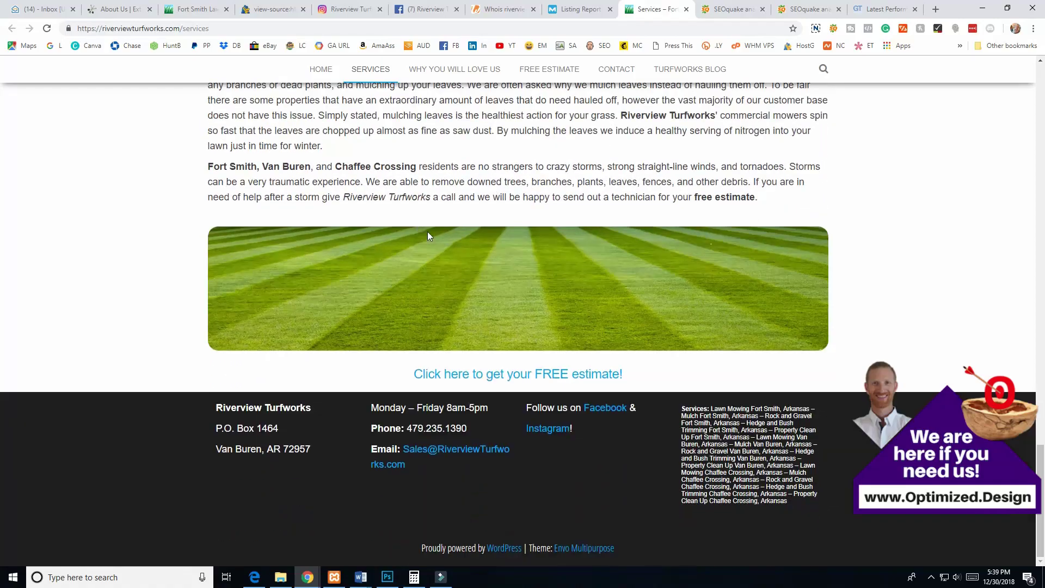
scroll(427, 236, "up", 20)
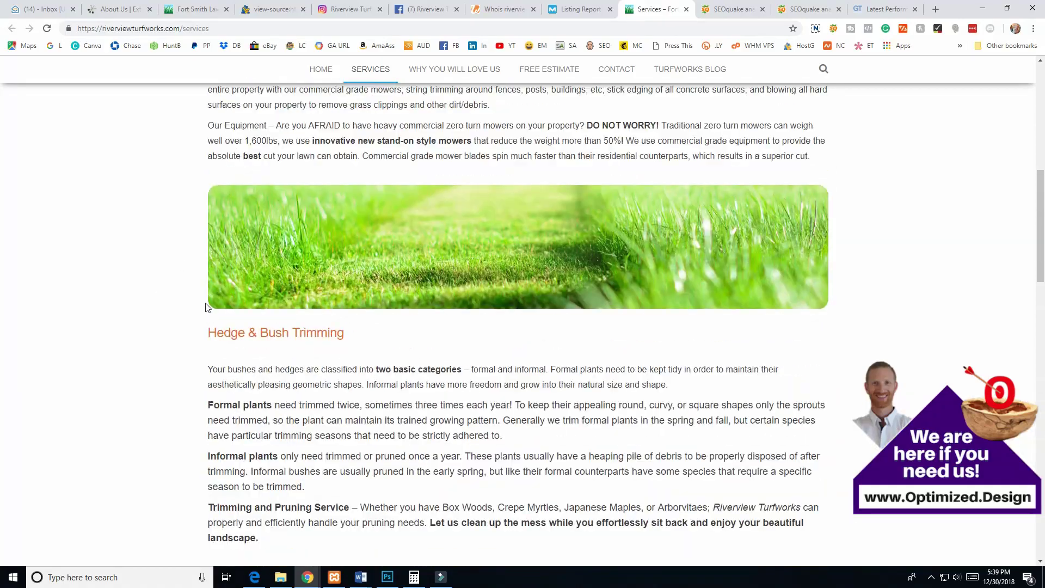
scroll(201, 306, "up", 7)
scroll(196, 311, "down", 7)
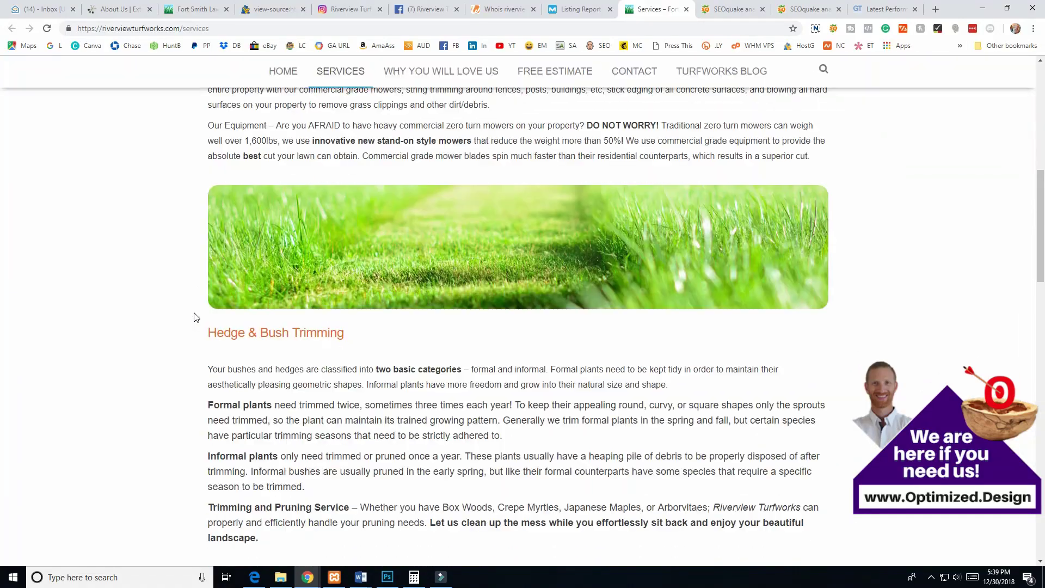
scroll(196, 316, "up", 4)
Examine the Services page's text and bold phrases from Weekly Lawn Care through Property Clean Ups.
left_click_drag(241, 235, 206, 217)
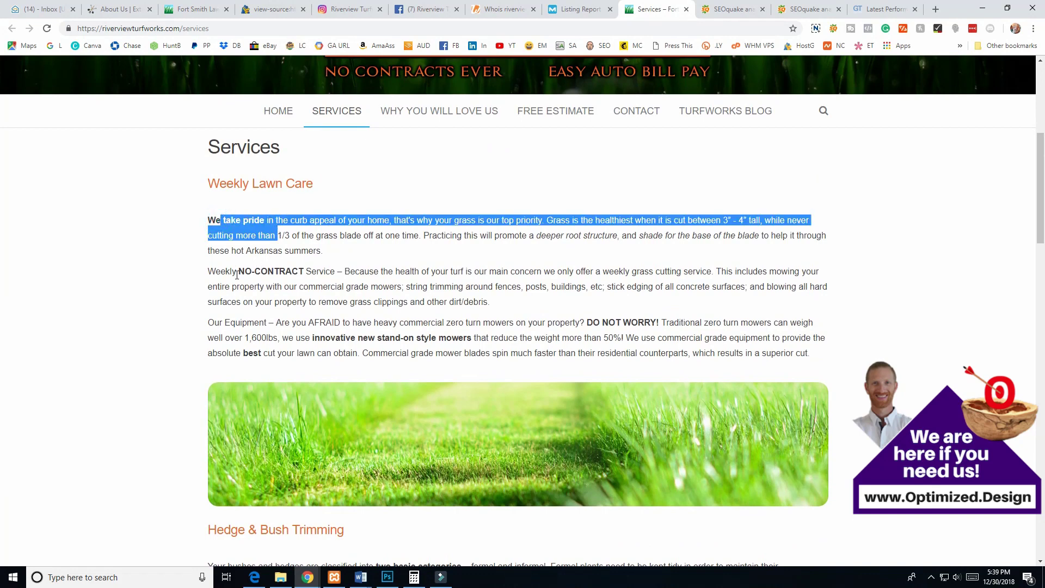
left_click_drag(242, 271, 334, 269)
left_click_drag(592, 322, 631, 323)
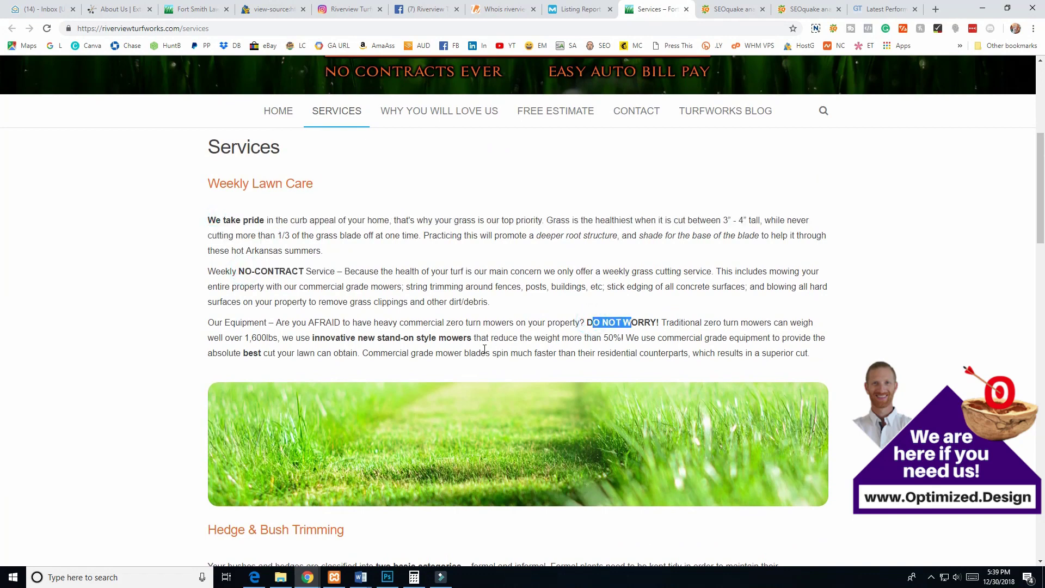
left_click(383, 337)
scroll(394, 333, "down", 5)
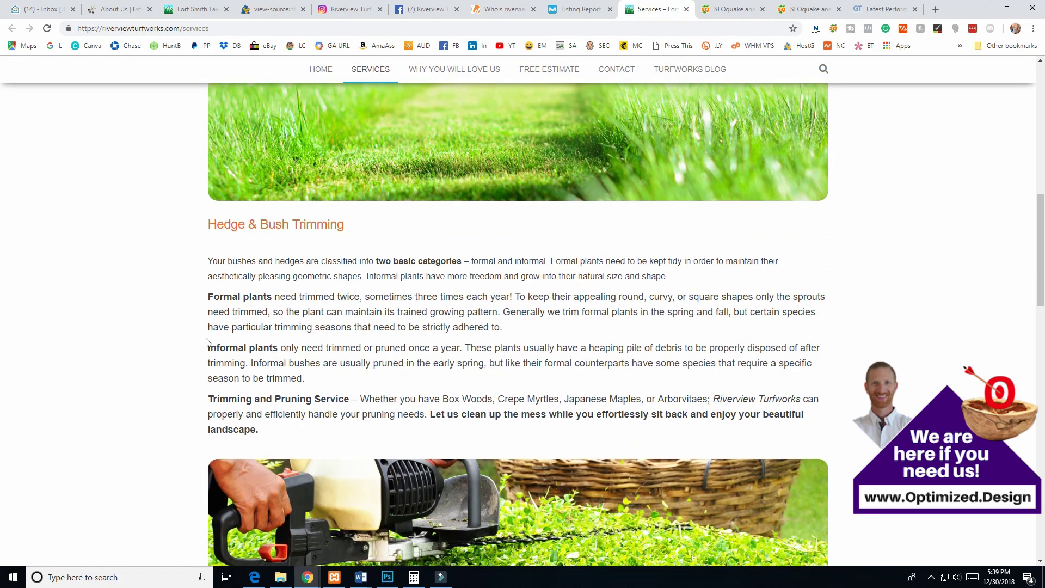
scroll(207, 341, "down", 2)
scroll(623, 324, "down", 8)
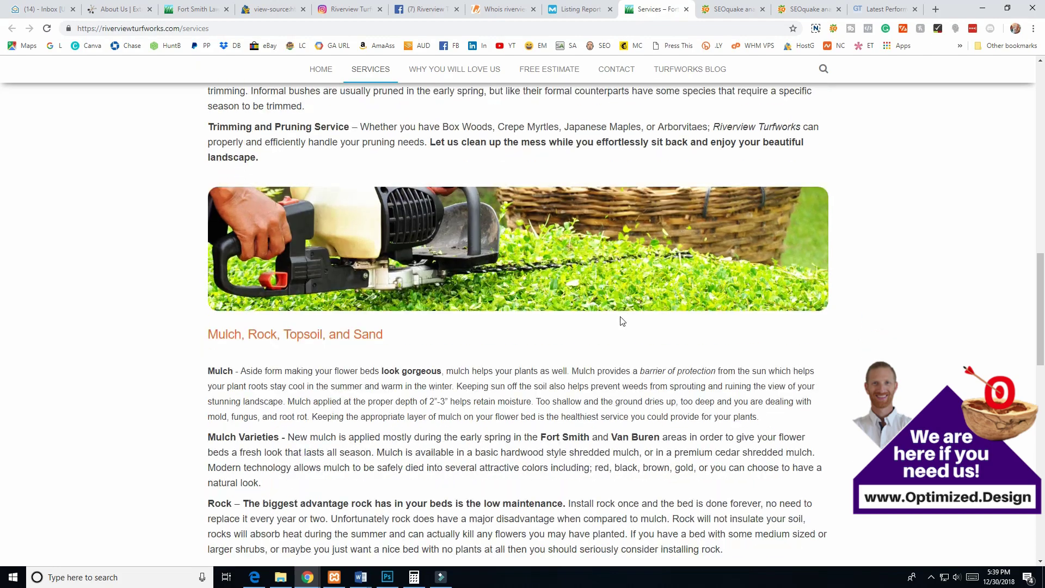
scroll(619, 316, "down", 3)
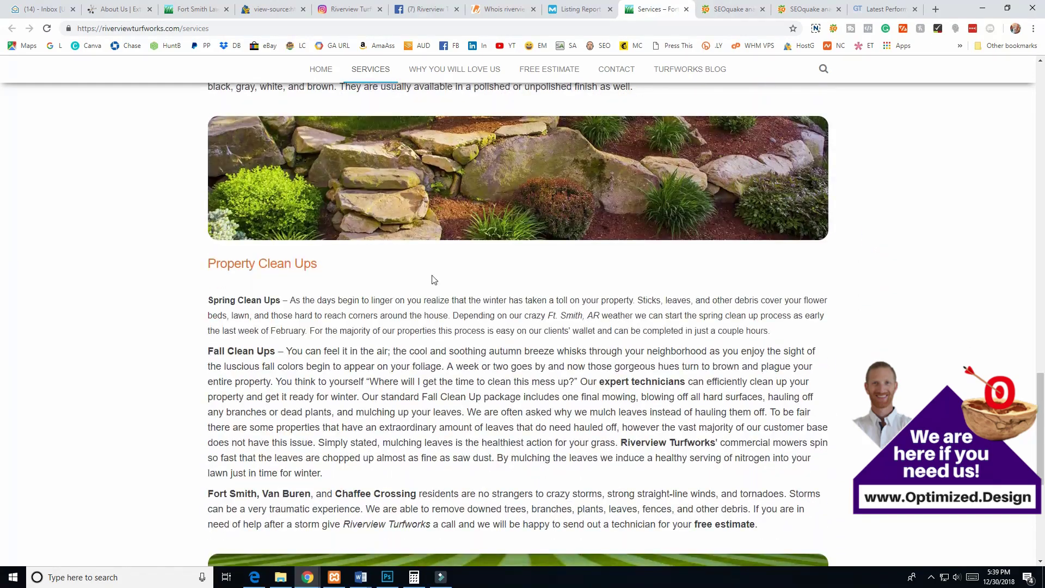
Open the SEOquake diagnosis of the Services page and examine its title, headings and Text/HTML ratio.
left_click(733, 9)
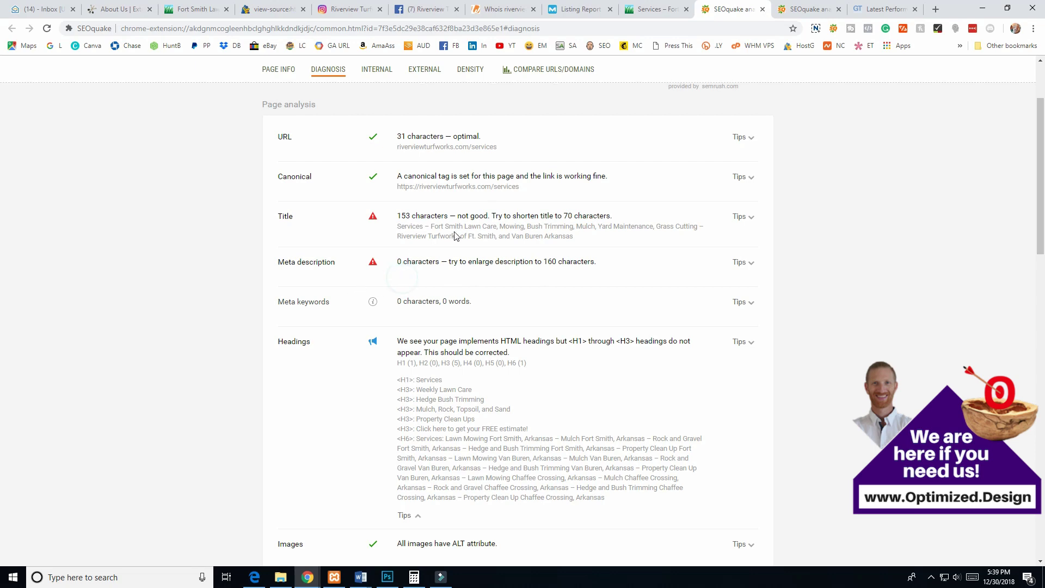
scroll(425, 305, "down", 2)
left_click_drag(418, 274, 588, 250)
scroll(484, 357, "down", 2)
scroll(512, 284, "down", 2)
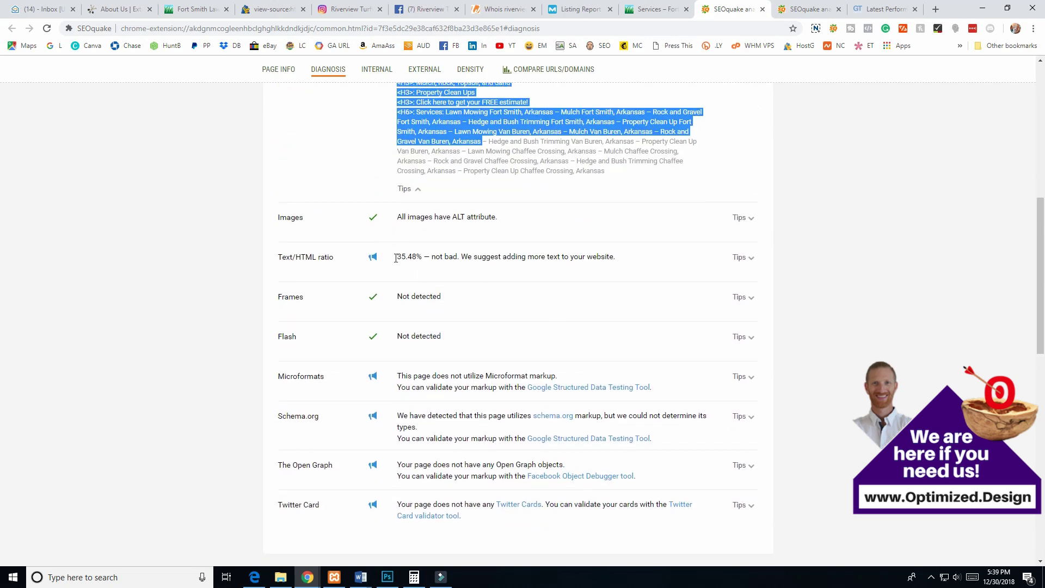
left_click_drag(395, 257, 527, 270)
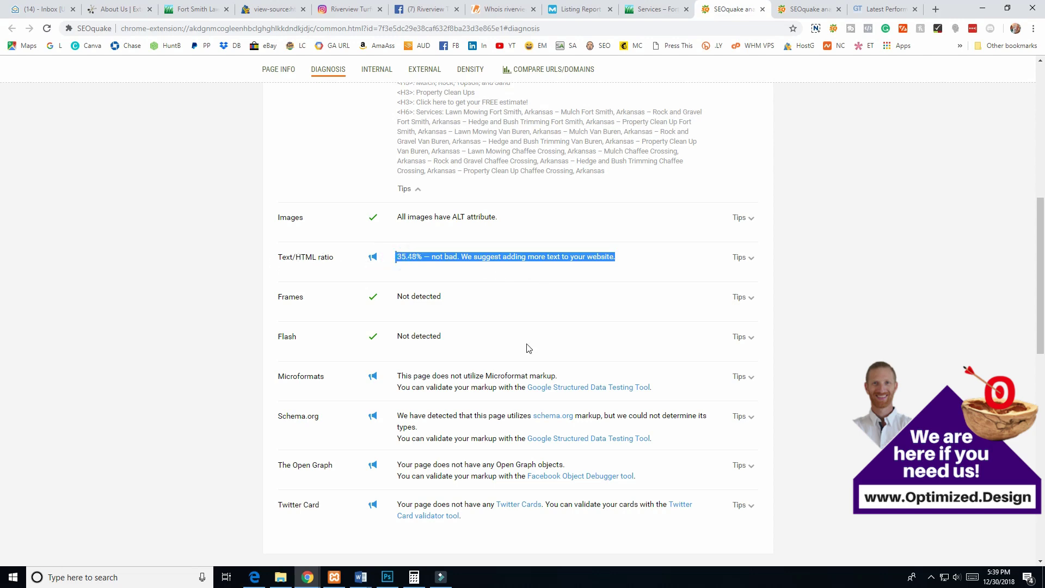
Review the Open Graph, Twitter Card, mobile compliance and site compliance checks in the Services page diagnosis.
scroll(300, 249, "down", 7)
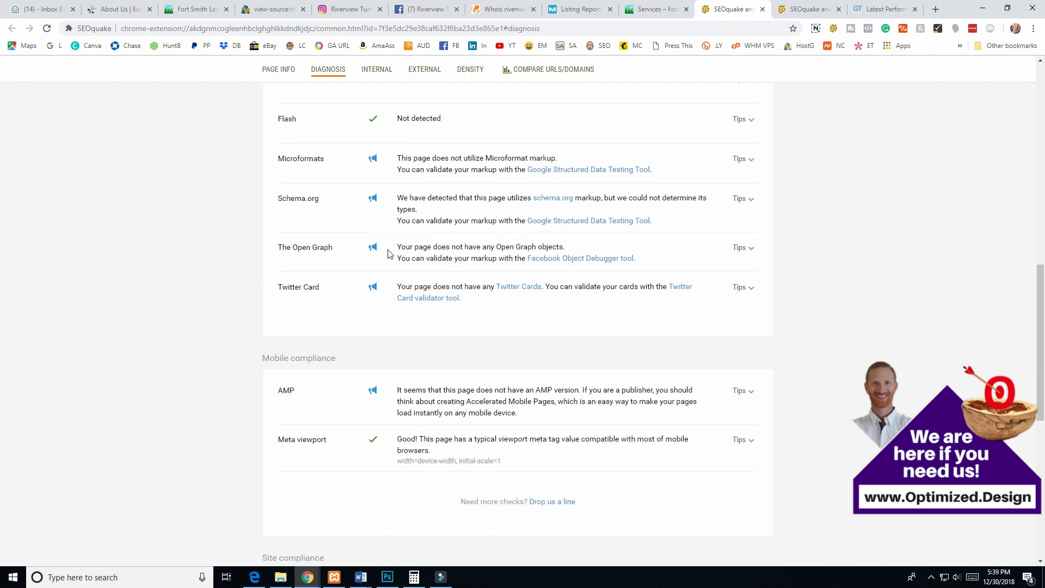
scroll(334, 250, "up", 1)
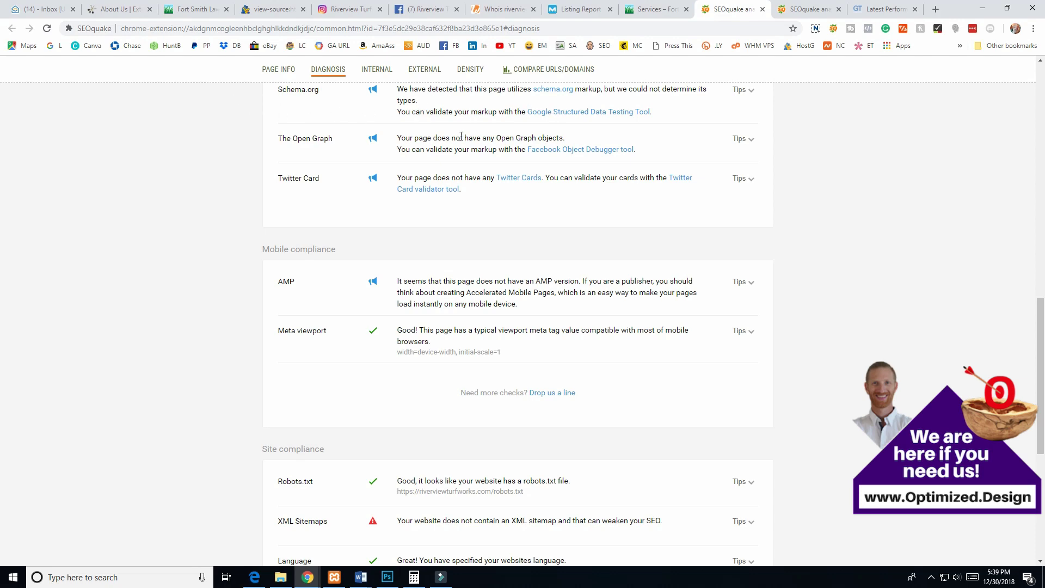
scroll(363, 379, "down", 3)
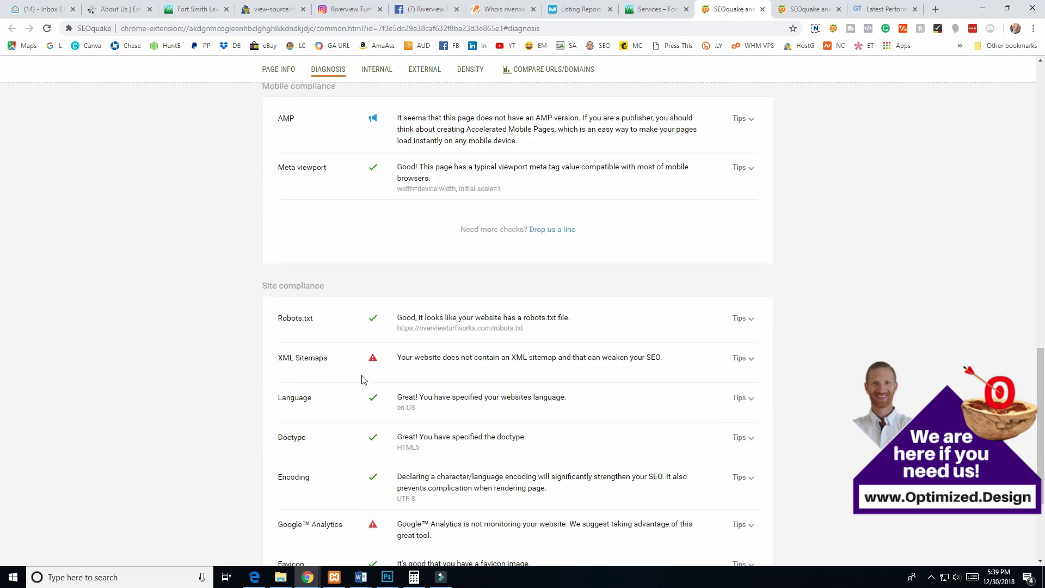
scroll(362, 377, "down", 3)
scroll(361, 370, "up", 15)
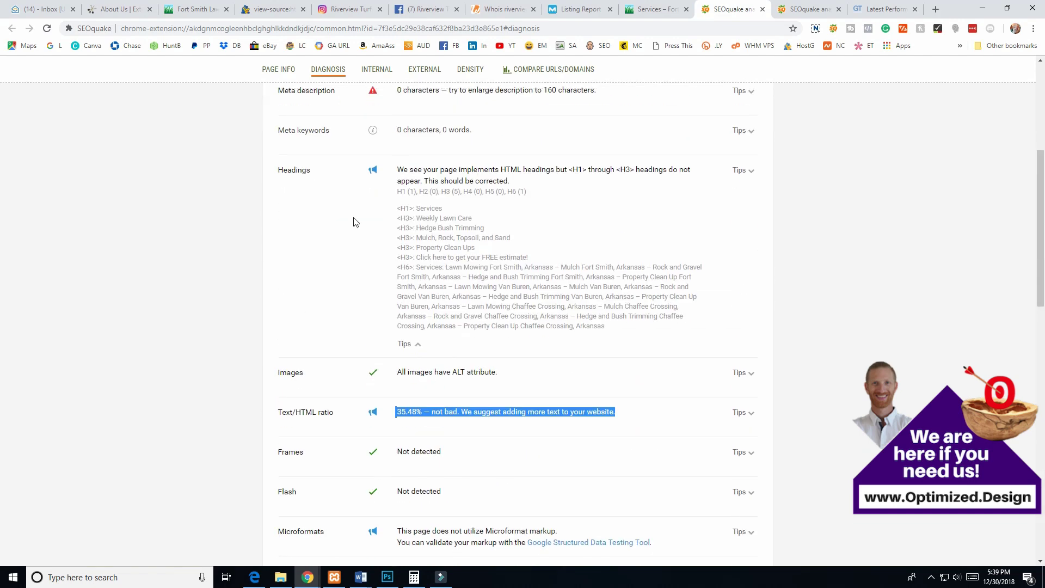
Review the GTmetrix performance scores for riverviewturfworks.com and skim the site's homepage alongside them.
left_click(884, 9)
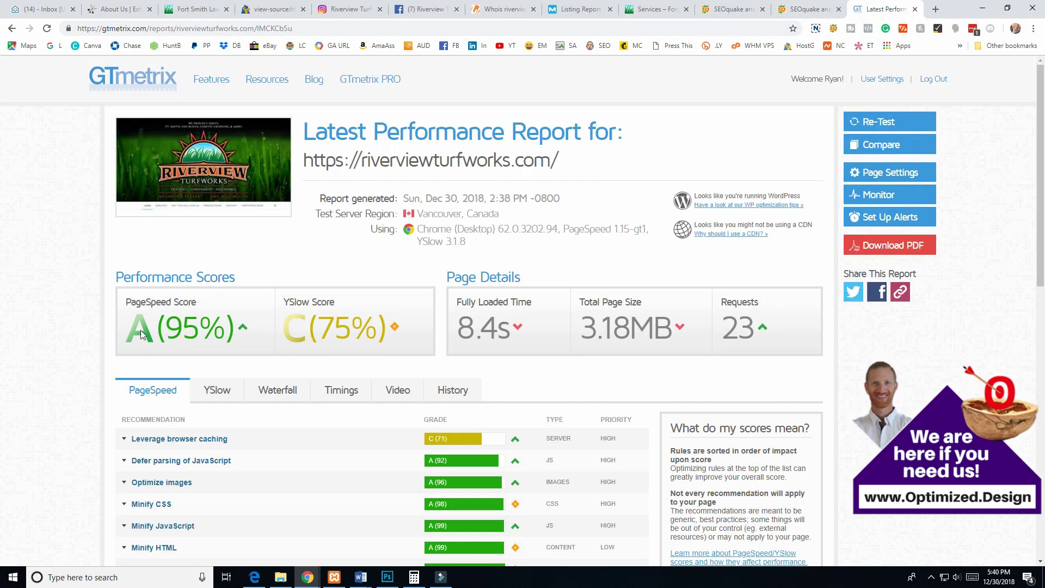
scroll(466, 354, "down", 3)
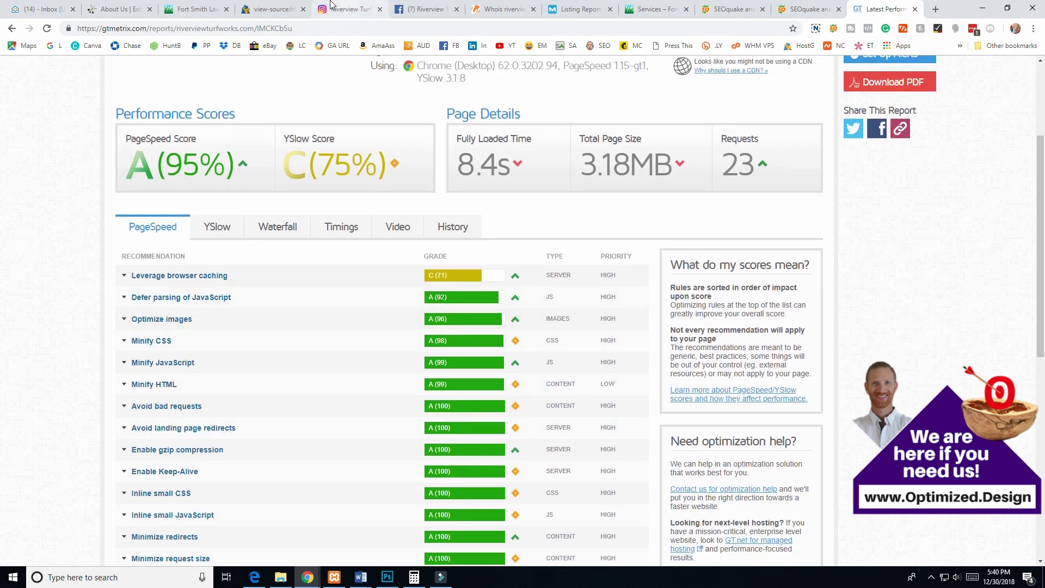
left_click(193, 9)
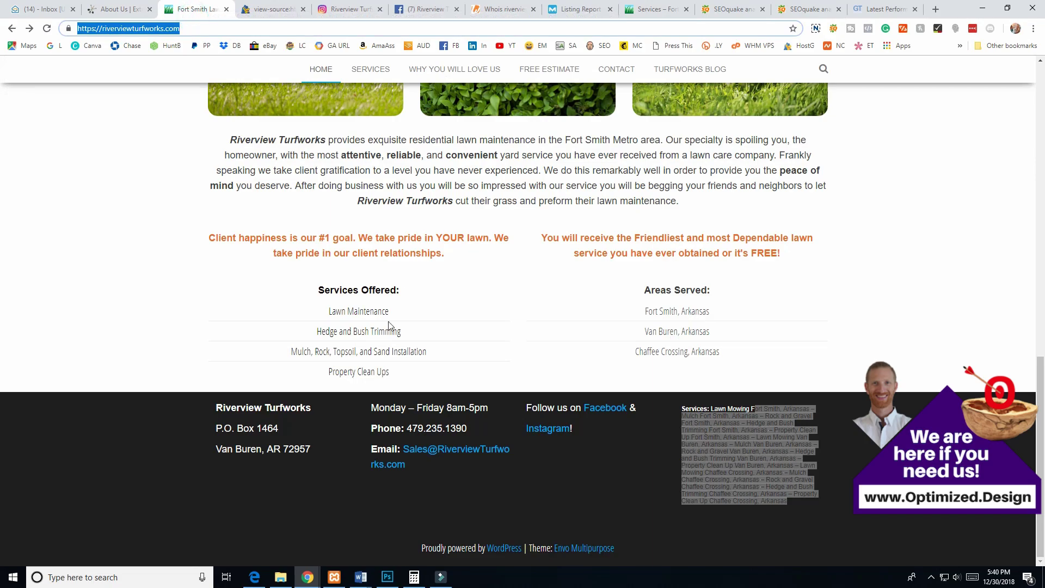
scroll(395, 327, "up", 15)
scroll(403, 328, "down", 5)
scroll(466, 292, "down", 8)
scroll(409, 321, "up", 15)
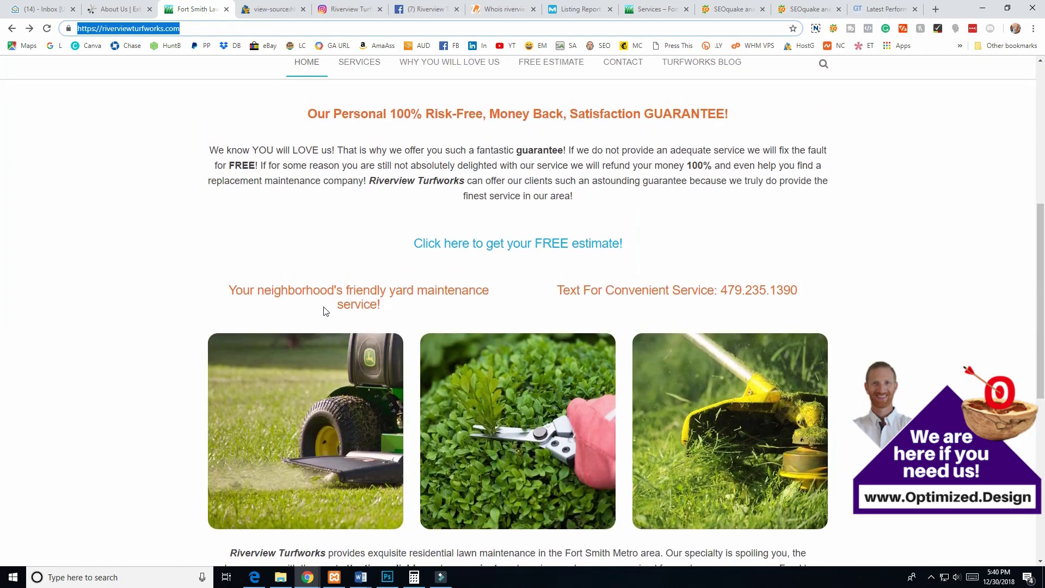
scroll(276, 287, "up", 1)
scroll(276, 287, "down", 5)
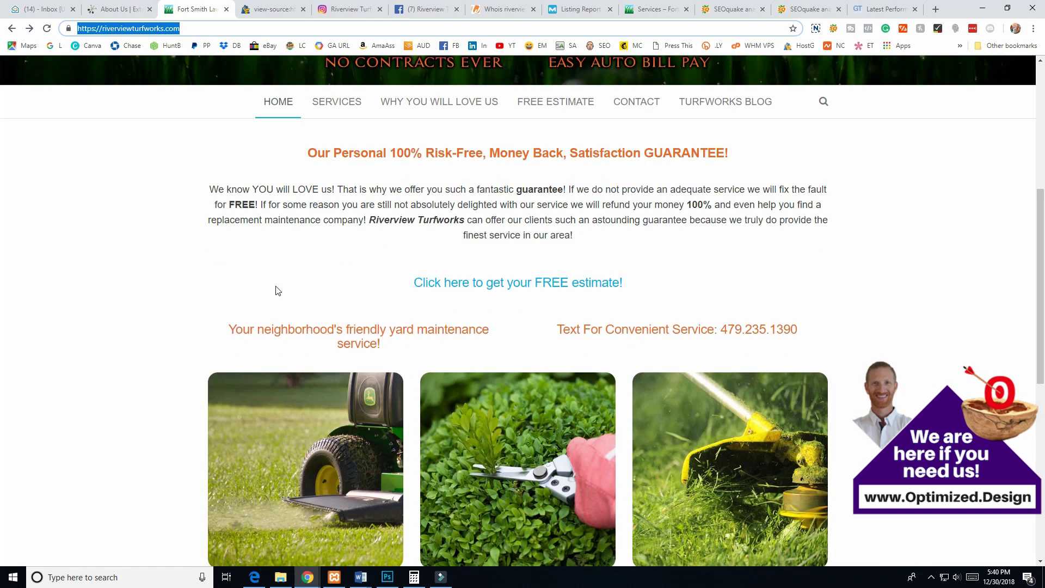
Return to the GTmetrix performance report and examine its YSlow recommendations and grades.
left_click(882, 9)
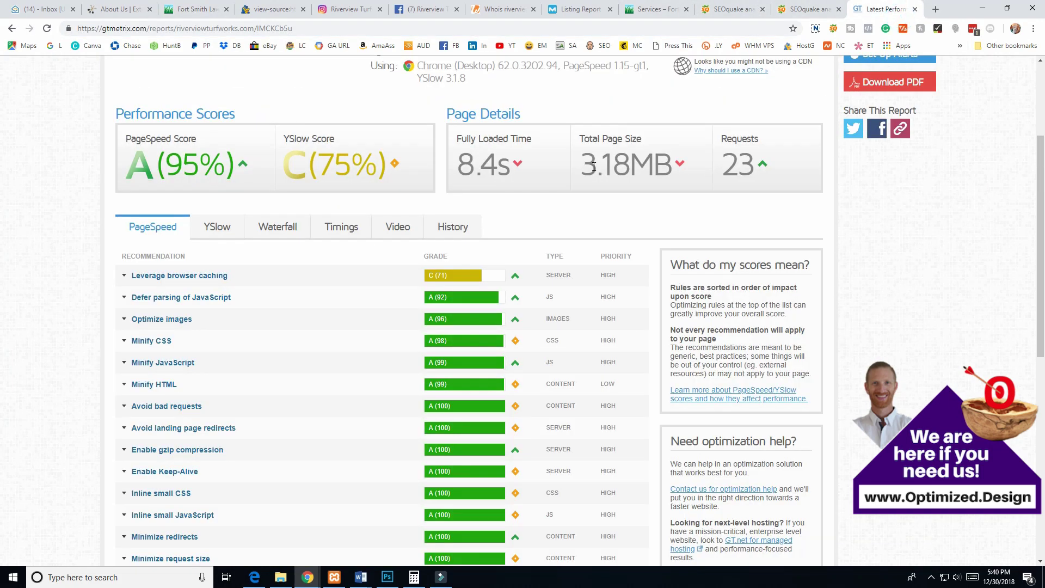
scroll(270, 396, "down", 2)
scroll(270, 397, "up", 4)
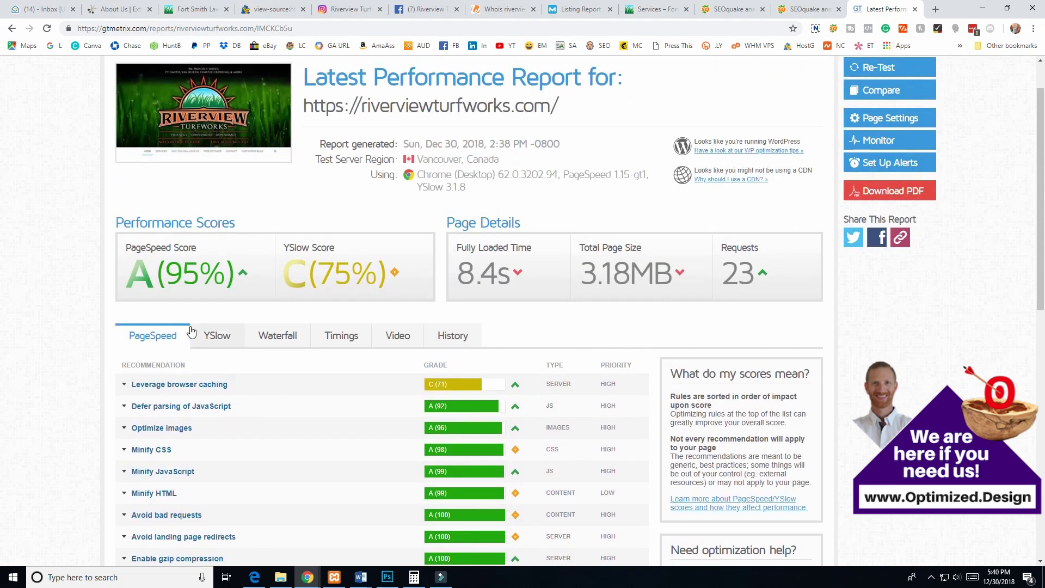
left_click(206, 347)
scroll(292, 411, "down", 2)
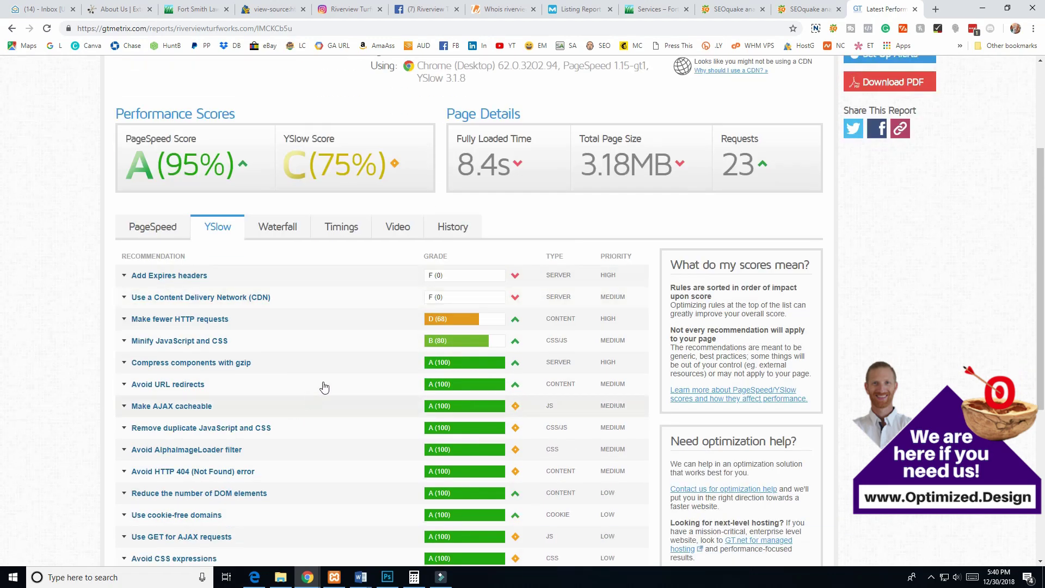
scroll(262, 360, "down", 5)
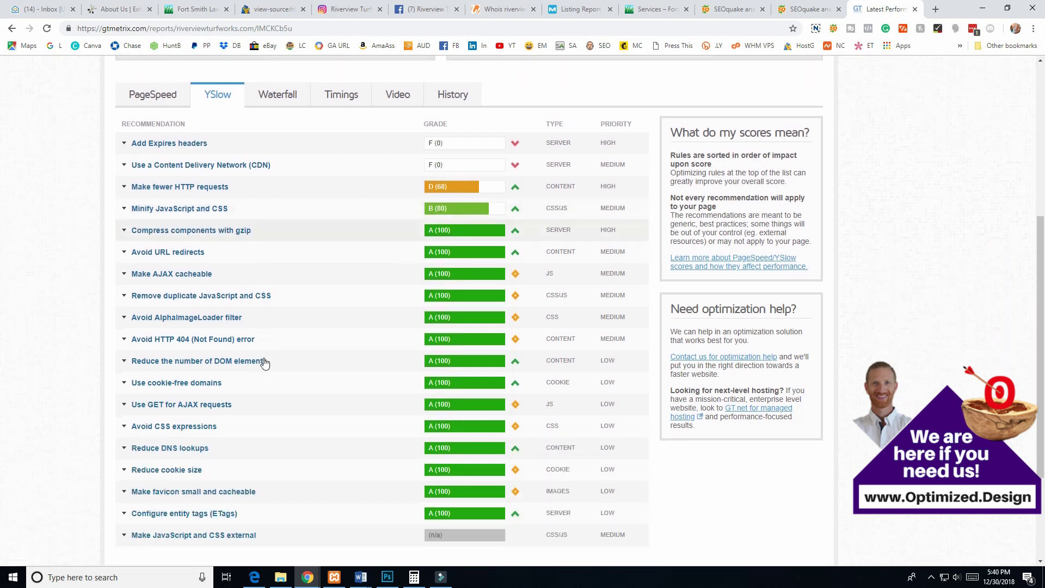
scroll(265, 363, "up", 4)
Expand and read the Leverage browser caching details under PageSpeed and the Add Expires headers details under YSlow.
left_click(148, 179)
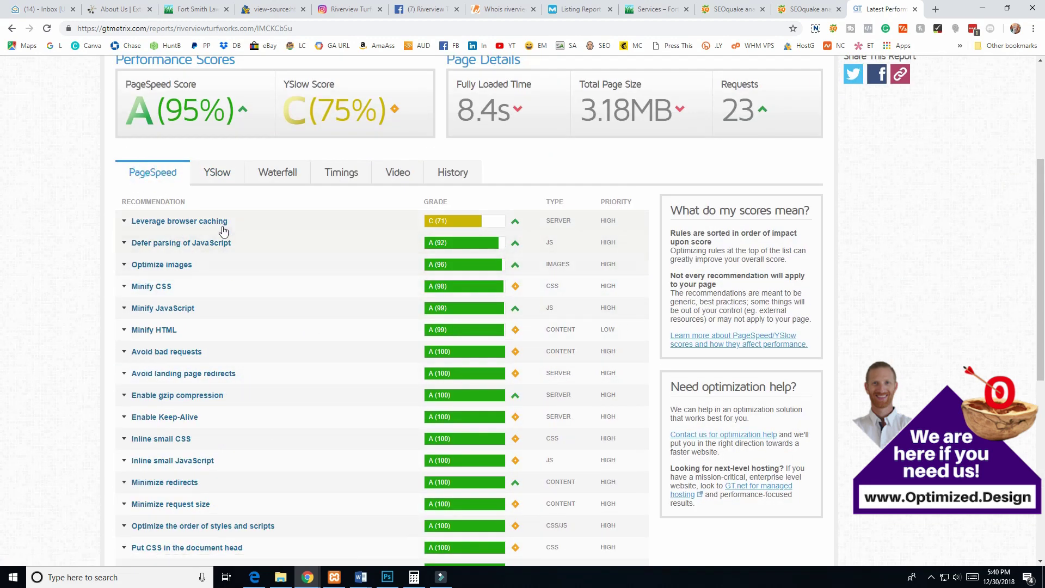
left_click(136, 223)
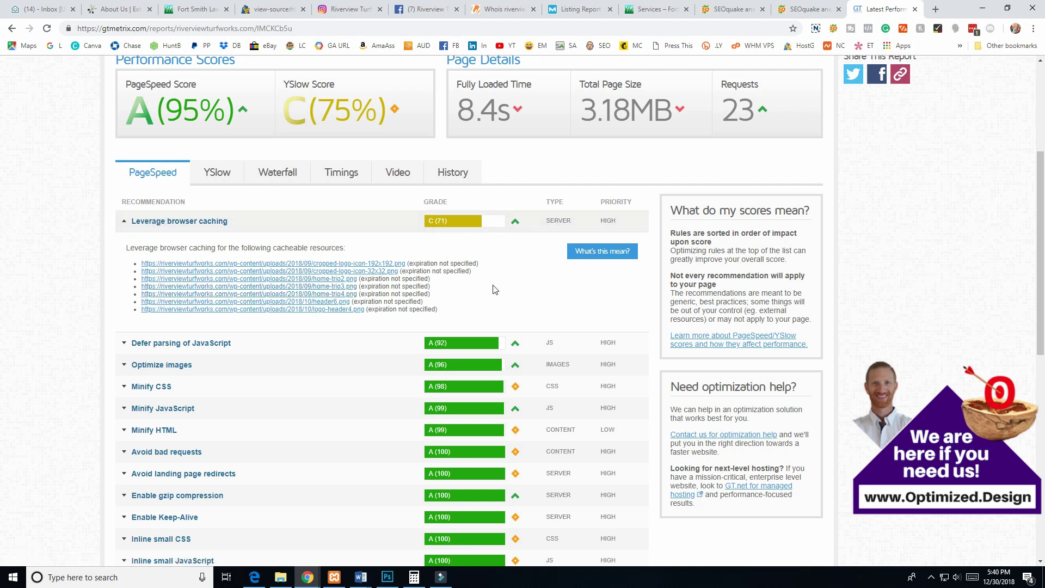
left_click(217, 171)
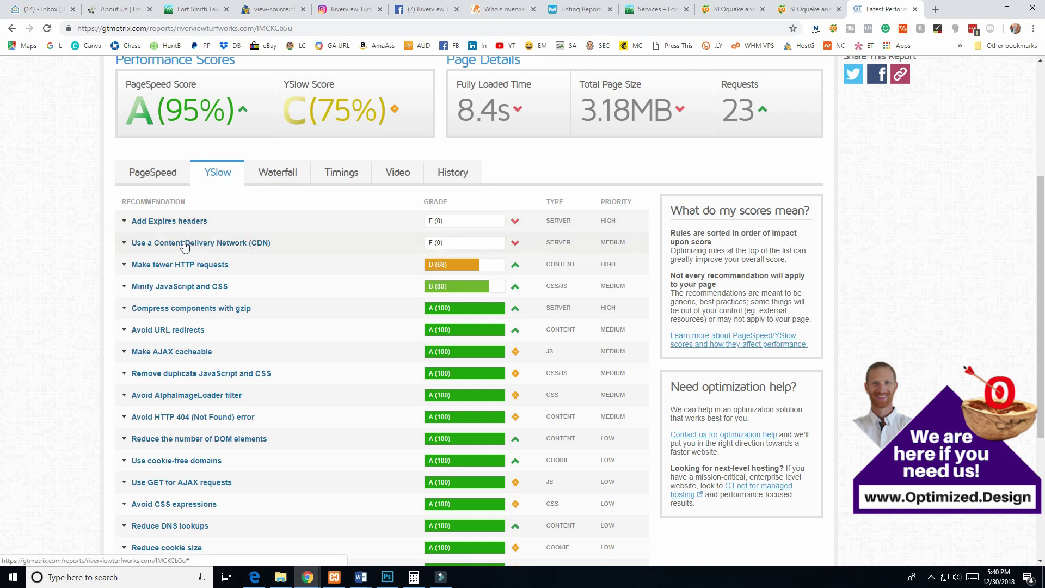
left_click(166, 221)
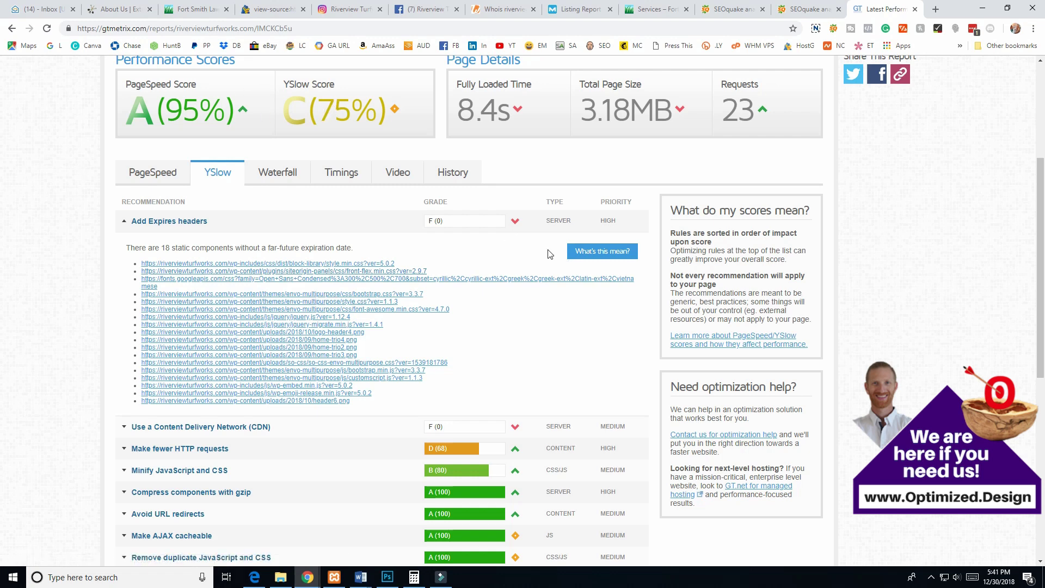
scroll(327, 390, "down", 1)
scroll(291, 379, "down", 1)
scroll(320, 379, "up", 3)
scroll(182, 397, "down", 1)
Expand the Make fewer HTTP requests recommendation, examine its JavaScript and stylesheet notes, and return to the report's performance scores.
left_click(175, 396)
scroll(158, 400, "down", 1)
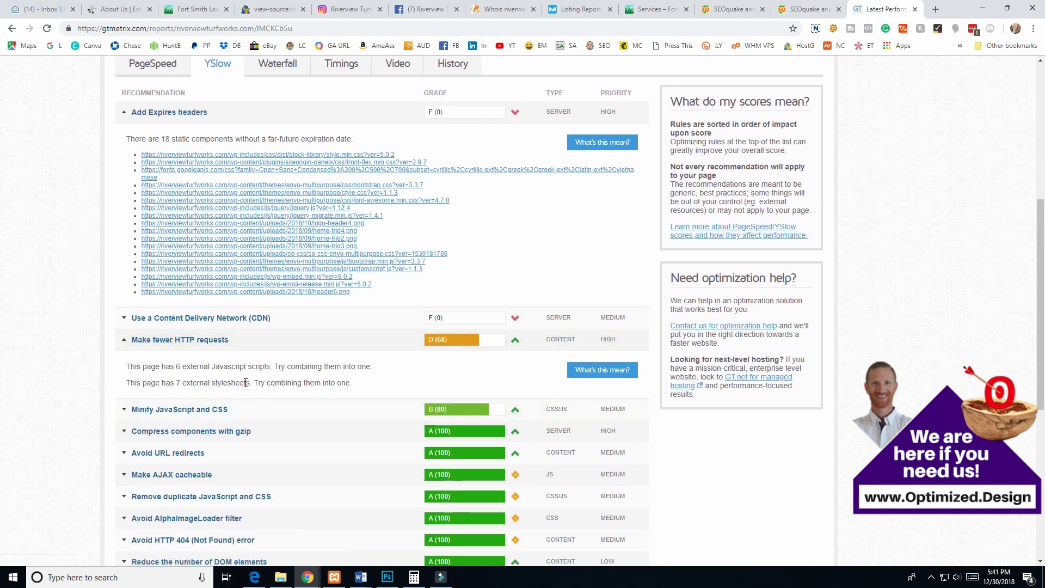
left_click_drag(272, 366, 158, 383)
mouse_move(261, 383)
left_mouse_down()
mouse_move(144, 383)
mouse_move(254, 383)
left_mouse_up()
left_click(163, 383)
left_click_drag(164, 366, 215, 368)
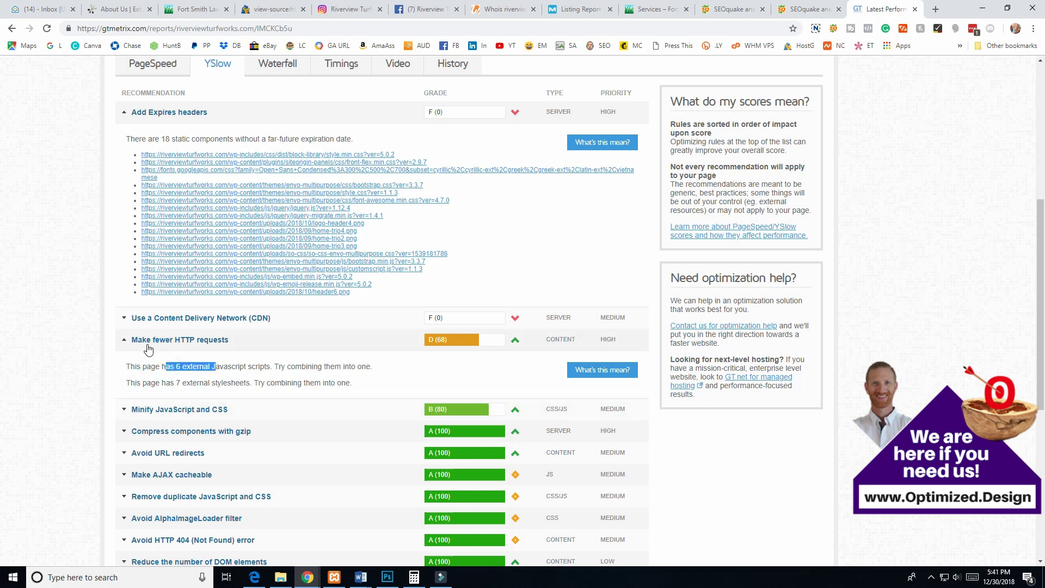
scroll(530, 356, "up", 4)
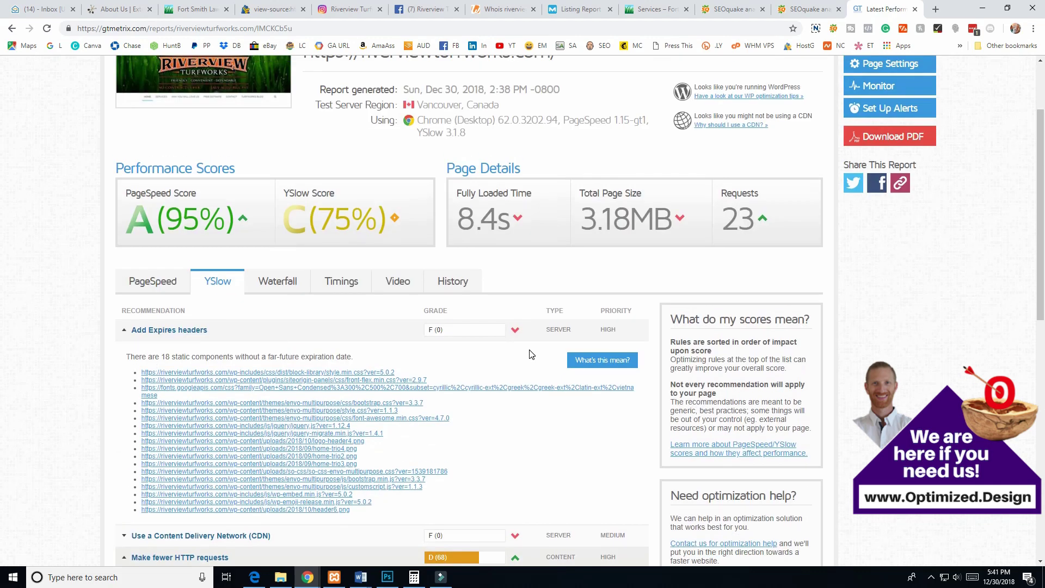
scroll(210, 305, "up", 2)
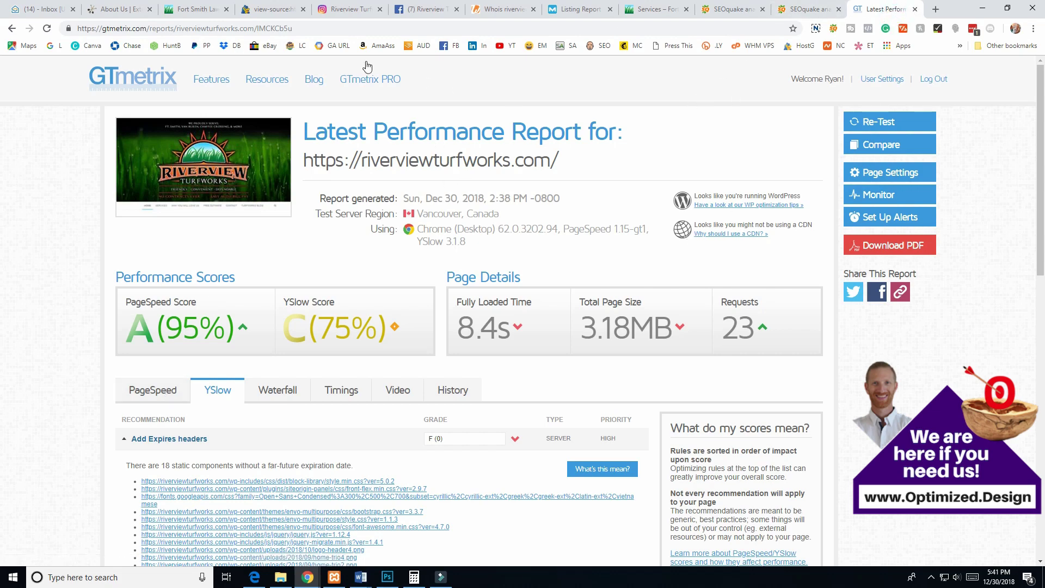
Switch to the Riverview Turfworks homepage and skim its guarantee, service photos, areas served and footer.
left_click(275, 9)
left_click(195, 10)
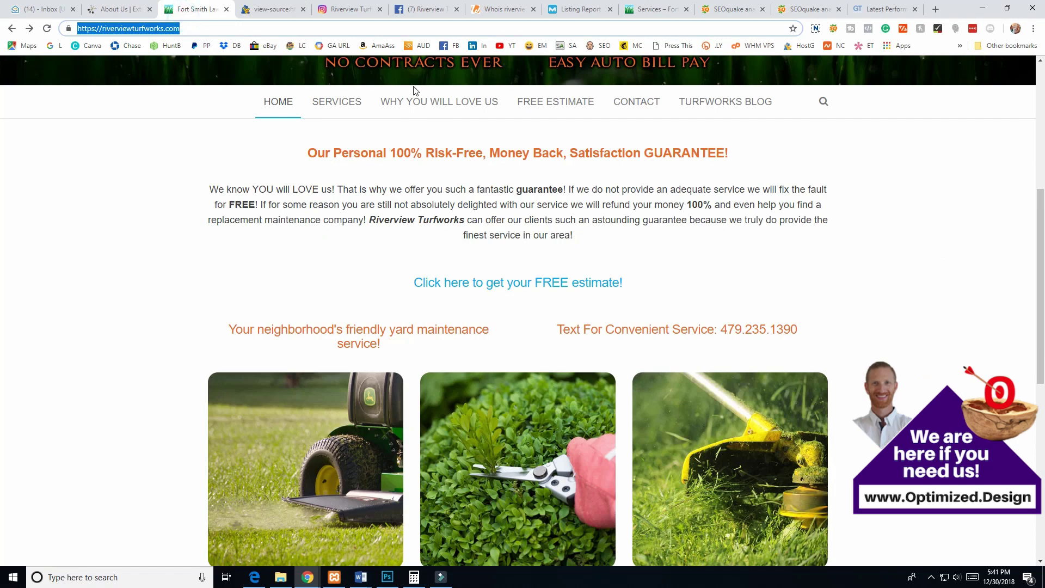
scroll(642, 244, "up", 6)
scroll(642, 243, "down", 13)
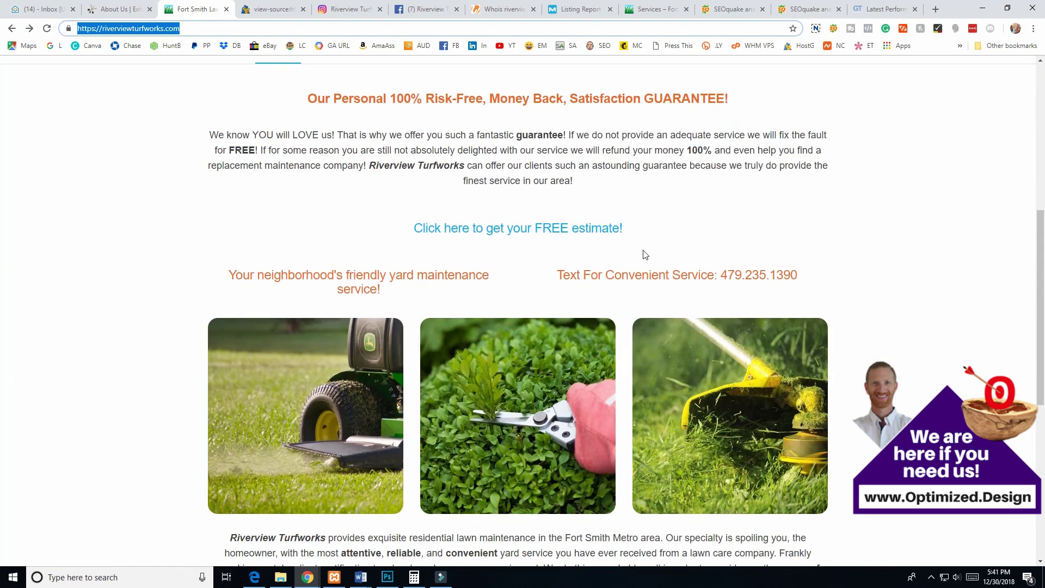
scroll(646, 248, "down", 1)
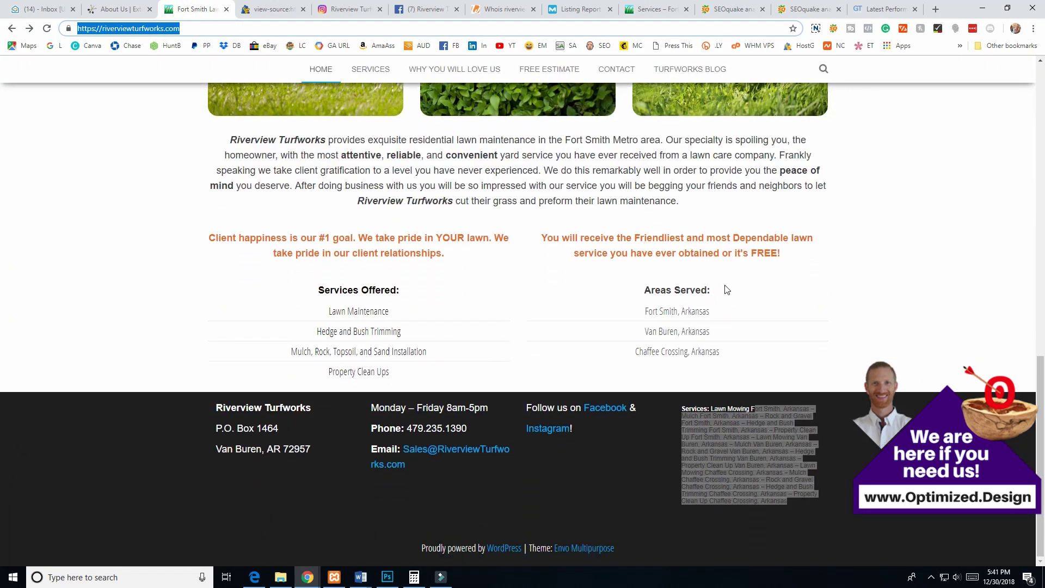
scroll(549, 296, "up", 3)
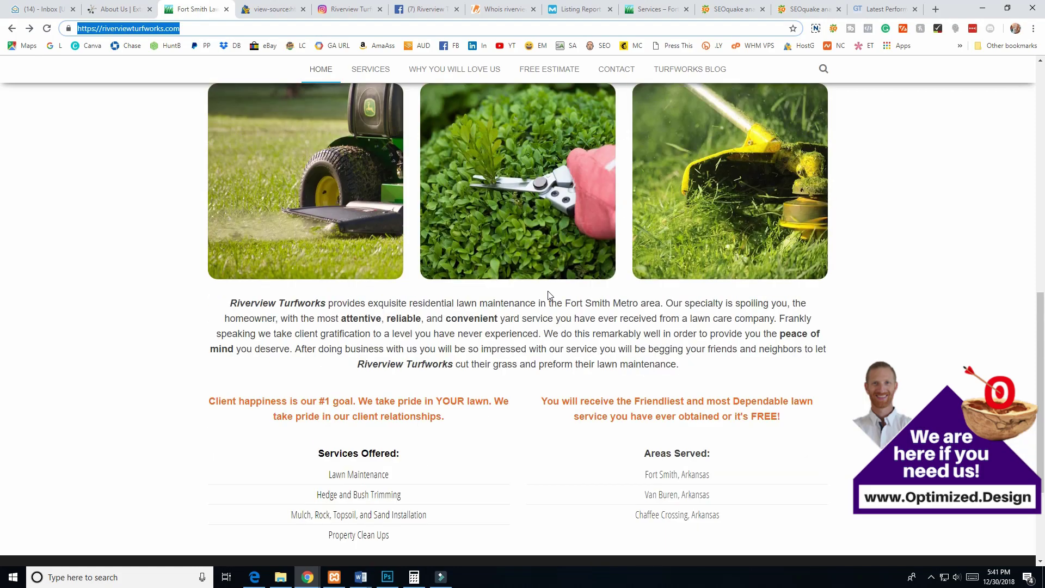
scroll(547, 297, "down", 3)
scroll(321, 301, "up", 11)
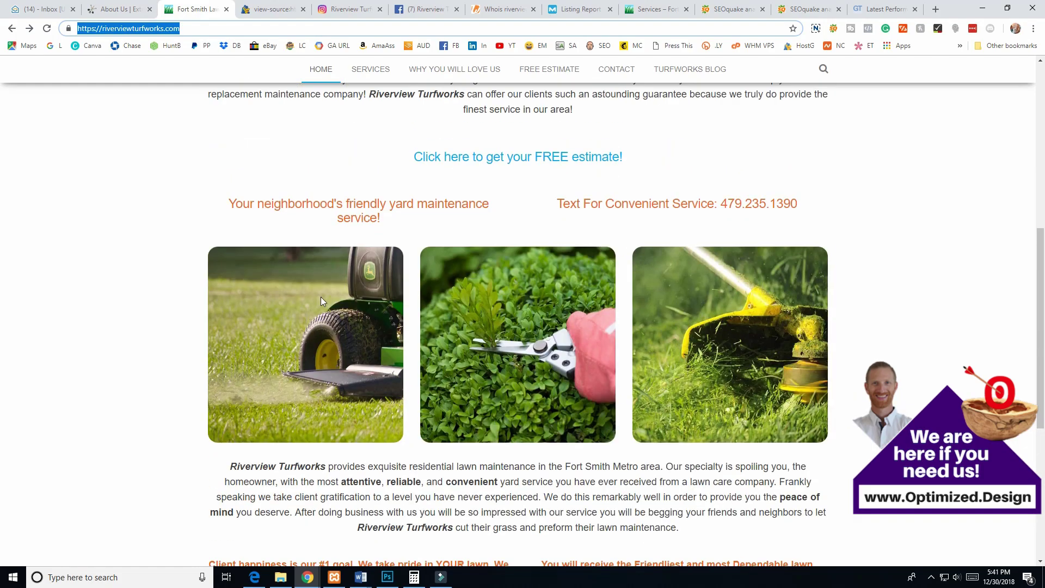
scroll(321, 302, "down", 6)
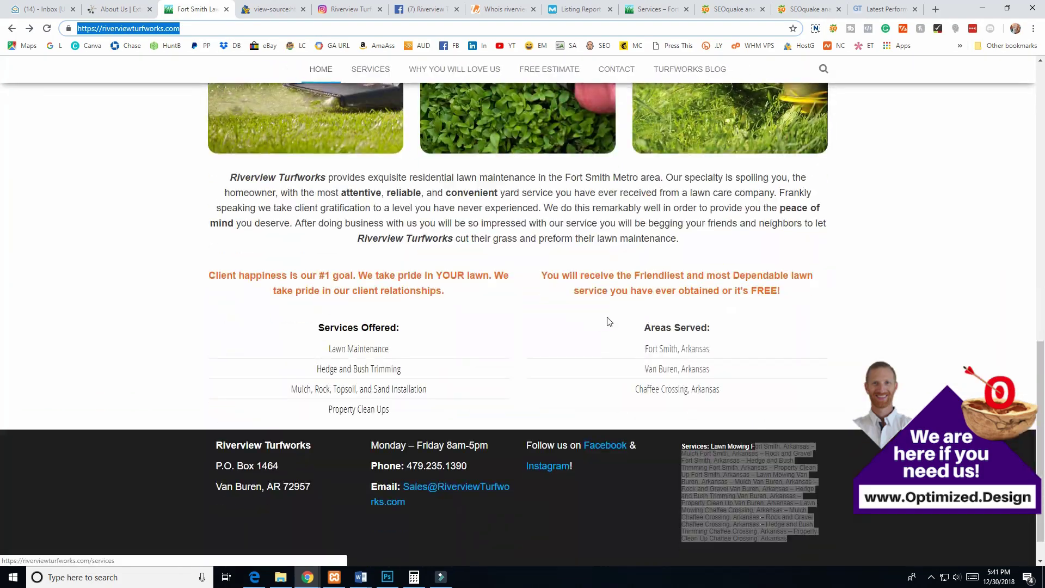
scroll(527, 338, "up", 7)
scroll(528, 335, "up", 7)
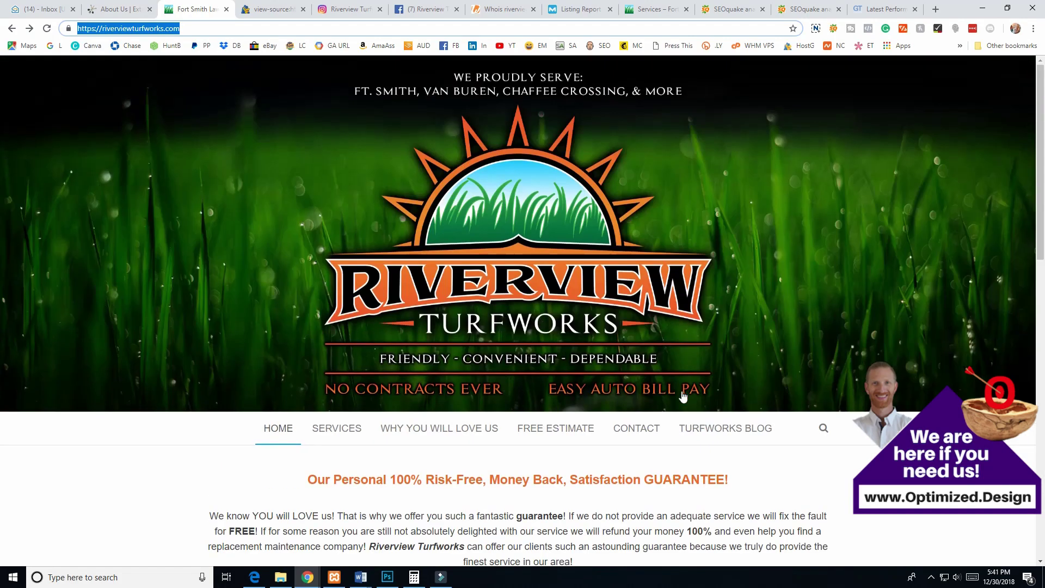
Open the Riverview Turfworks Contact page and review its contact details, hours and social links.
scroll(572, 321, "down", 2)
left_click(645, 321)
scroll(618, 343, "down", 6)
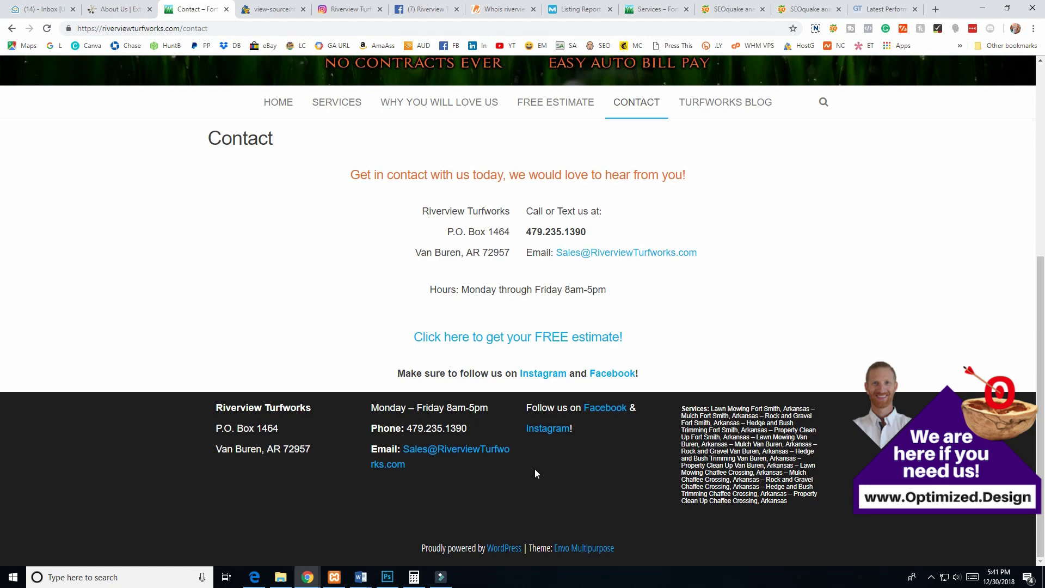
scroll(527, 467, "up", 4)
scroll(524, 466, "up", 2)
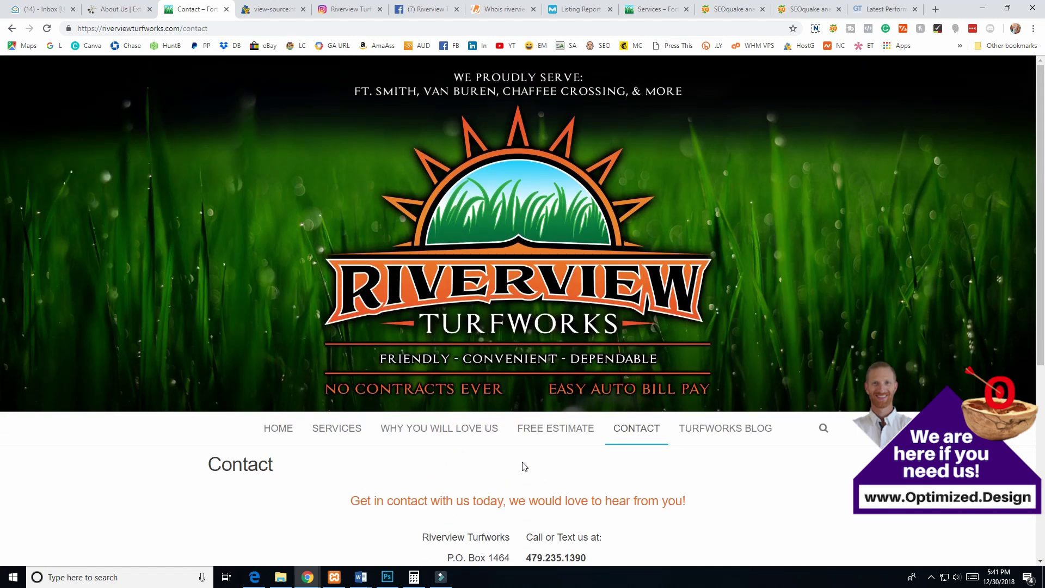
Return to the homepage and highlight the Risk-Free, Money Back, Satisfaction Guarantee headline for review.
scroll(524, 467, "down", 5)
left_click(264, 148)
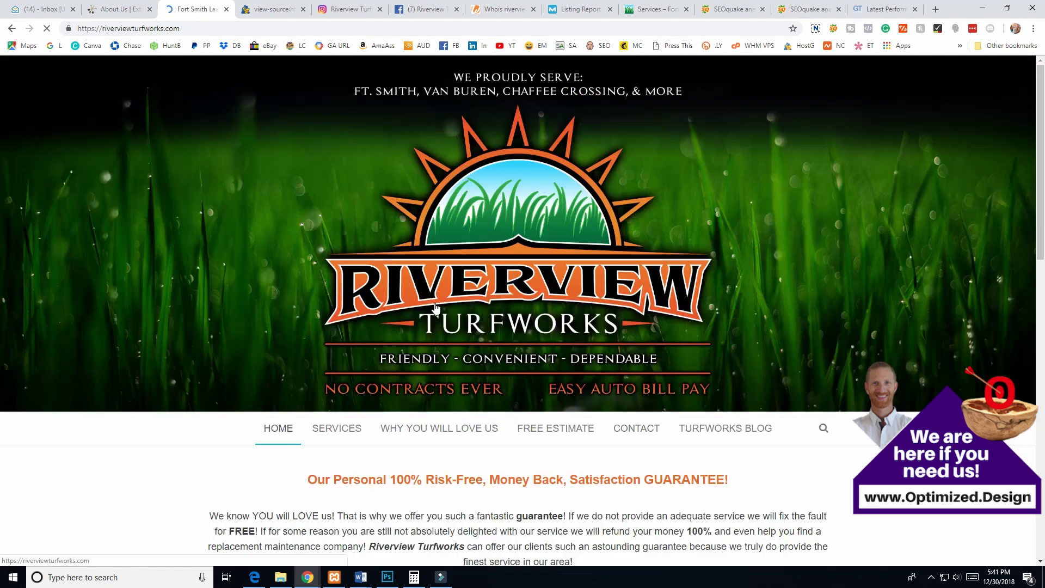
scroll(435, 308, "down", 5)
mouse_move(730, 207)
left_mouse_down()
mouse_move(318, 208)
mouse_move(736, 221)
left_mouse_up()
left_click(329, 239)
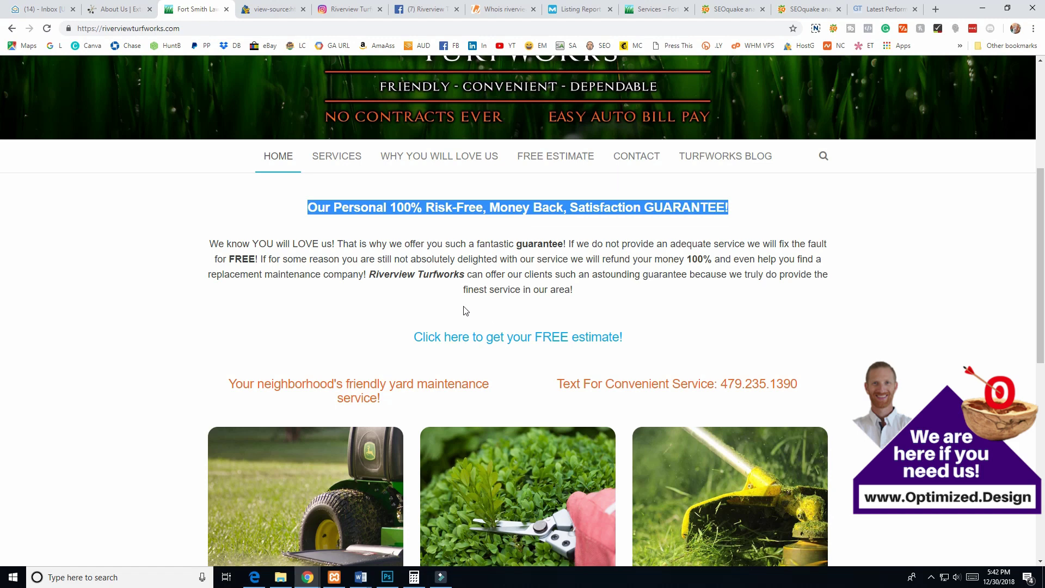
Review the homepage's logo banner, navigation links, guarantee text, free estimate link and service photos.
scroll(465, 311, "down", 2)
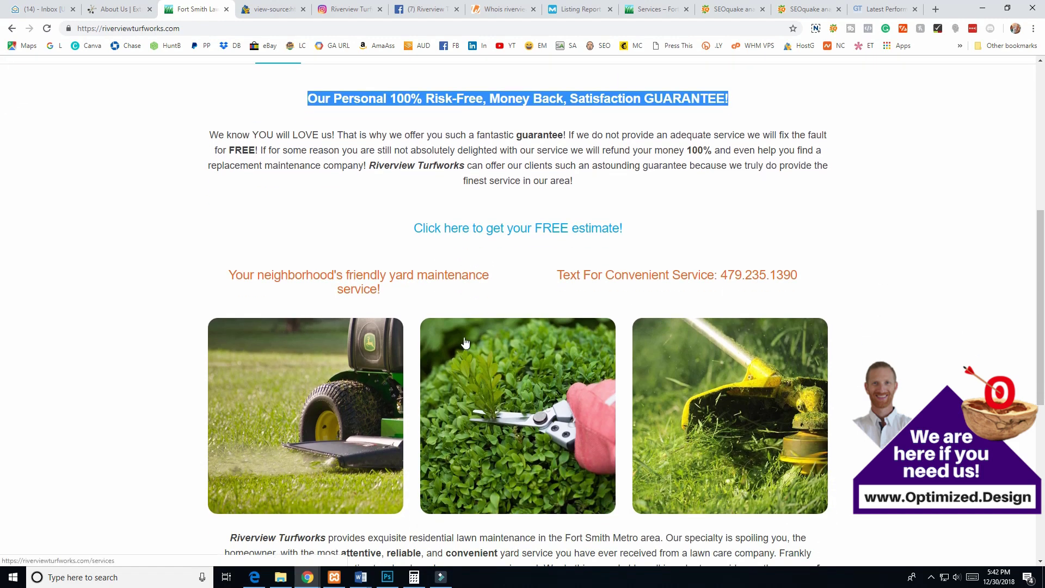
scroll(465, 343, "up", 7)
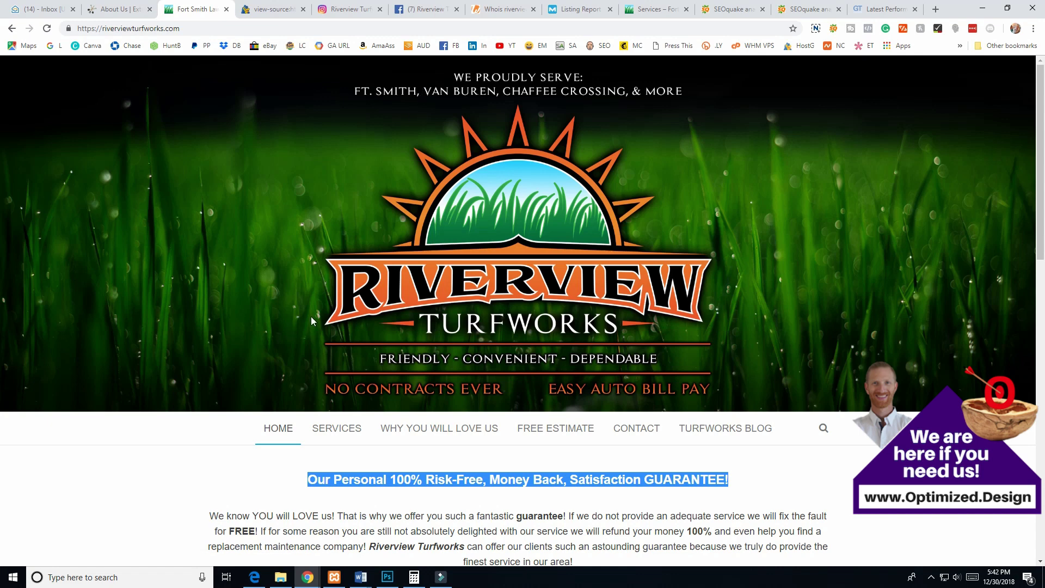
scroll(311, 320, "down", 3)
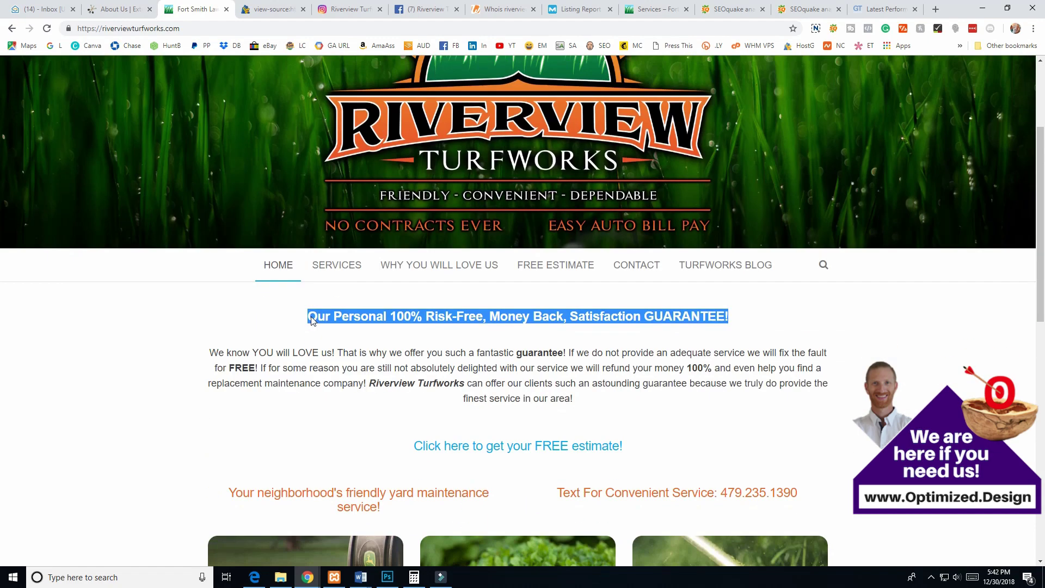
scroll(313, 321, "down", 2)
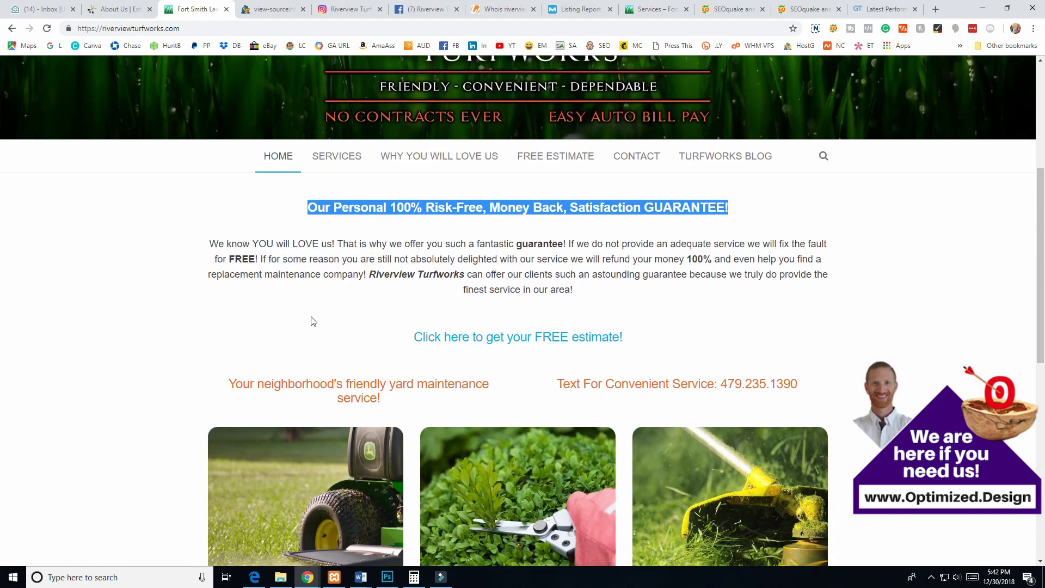
scroll(313, 322, "down", 1)
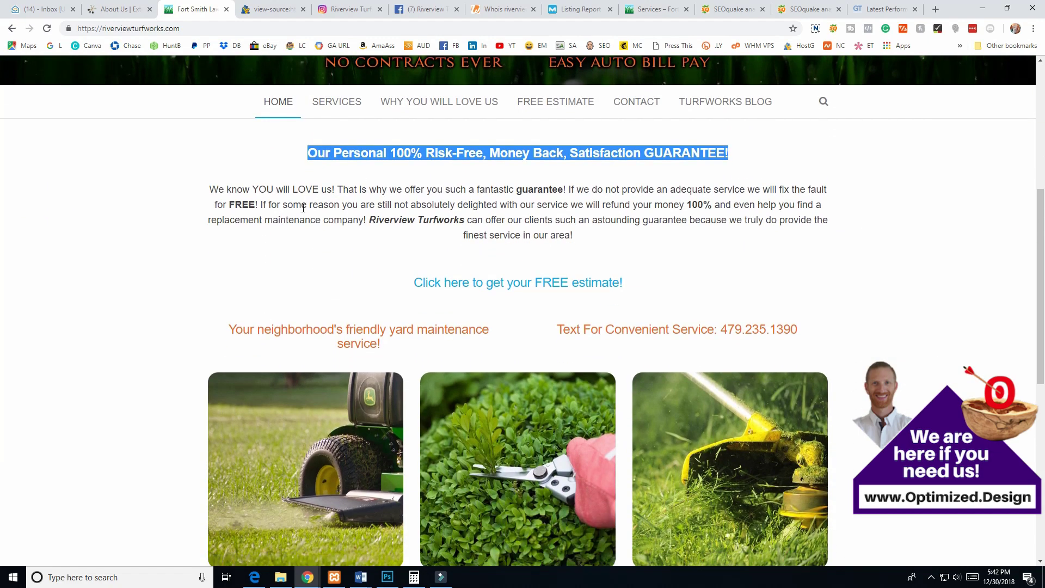
scroll(283, 224, "up", 1)
left_click(493, 158)
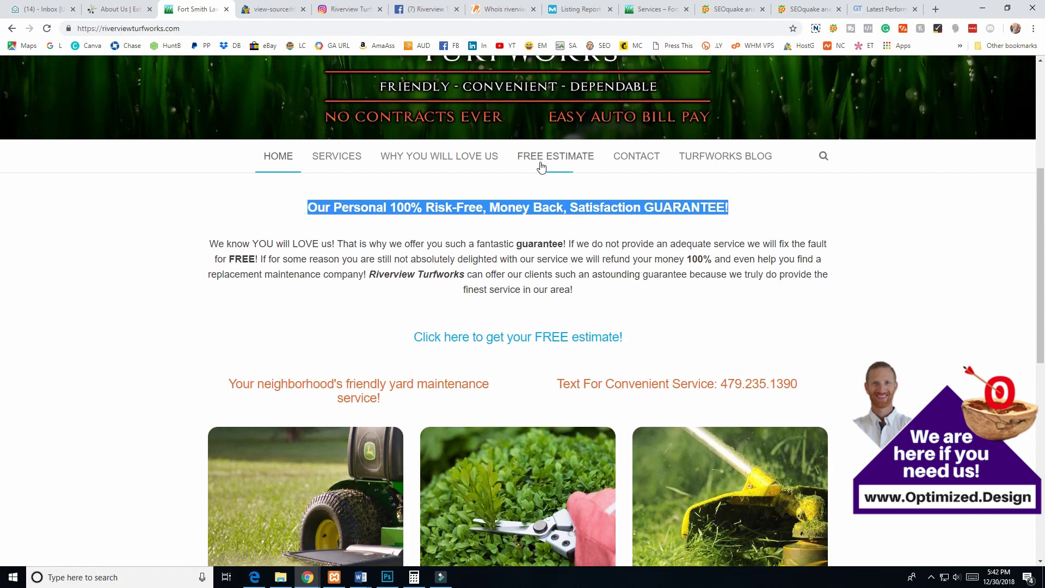